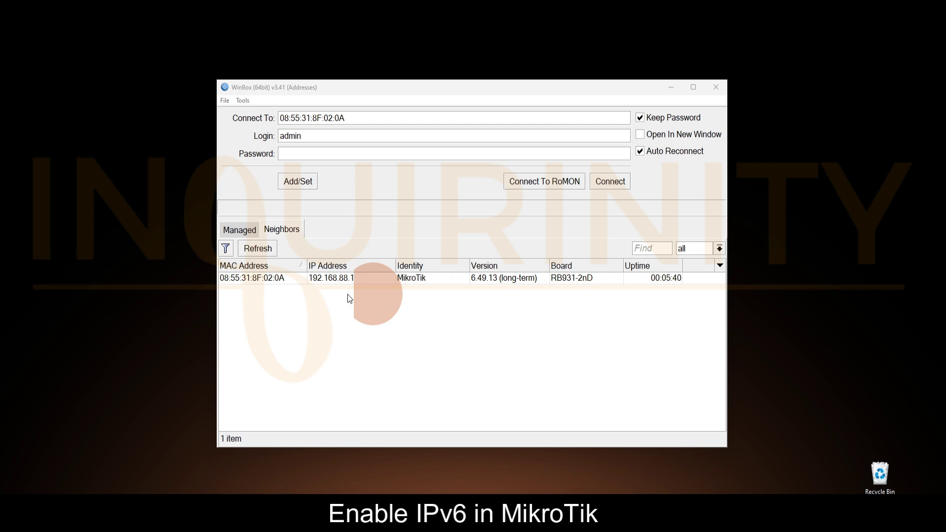
Connect to the MikroTik router at 08:55:31:8F:02:0A by its MAC address and zoom the interface in twice
click(277, 278)
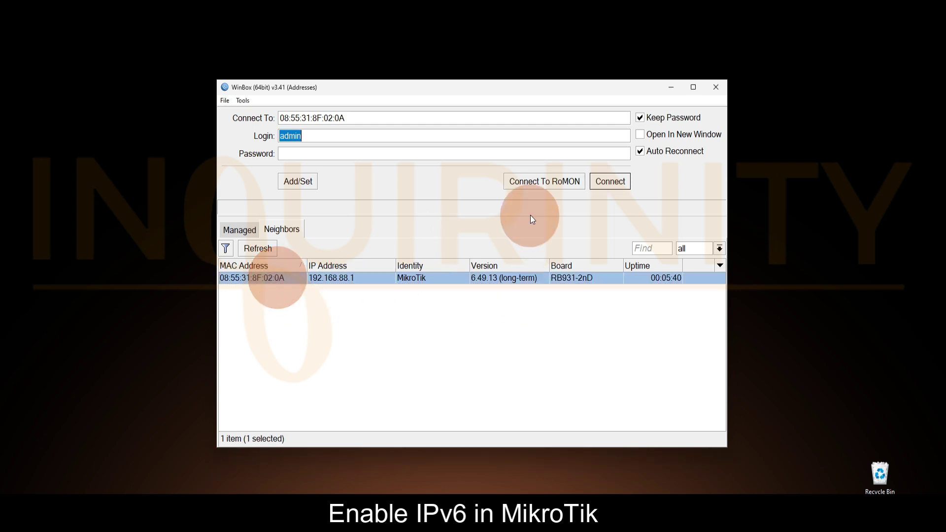
click(613, 184)
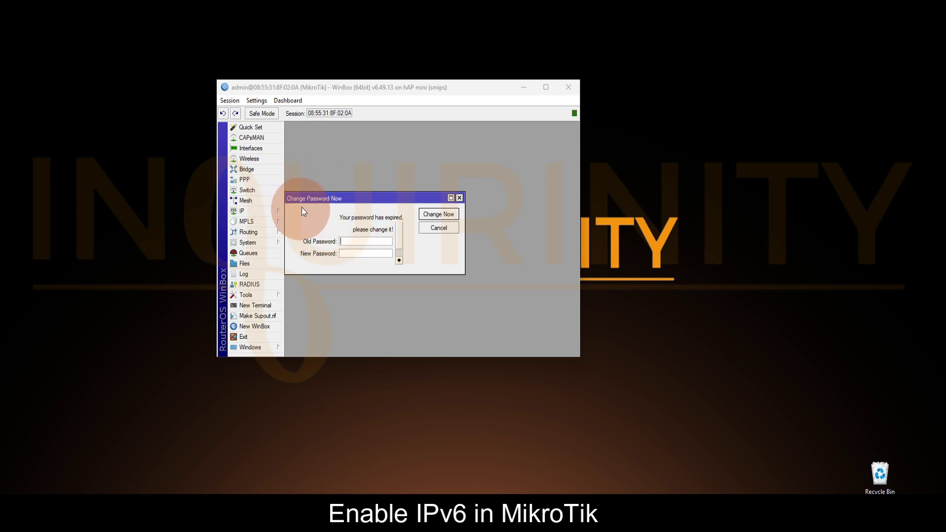
click(256, 102)
click(274, 137)
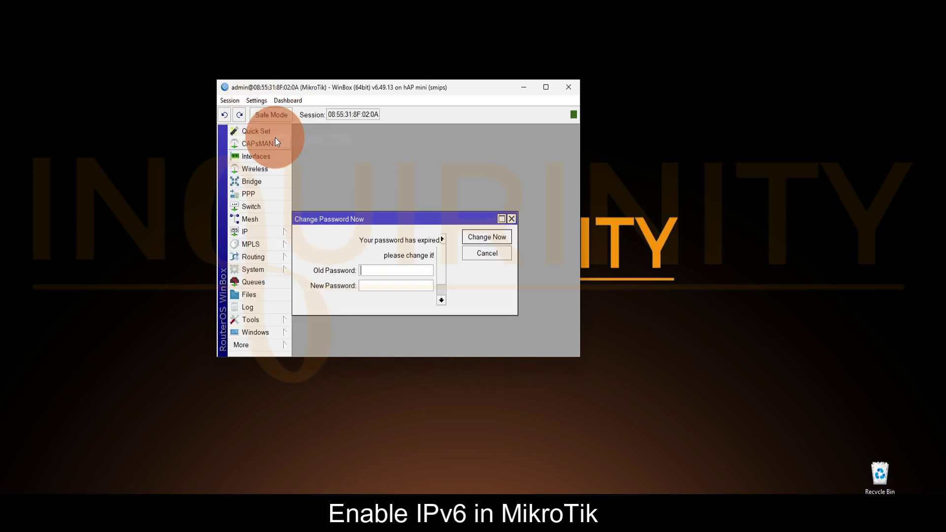
click(259, 101)
click(277, 139)
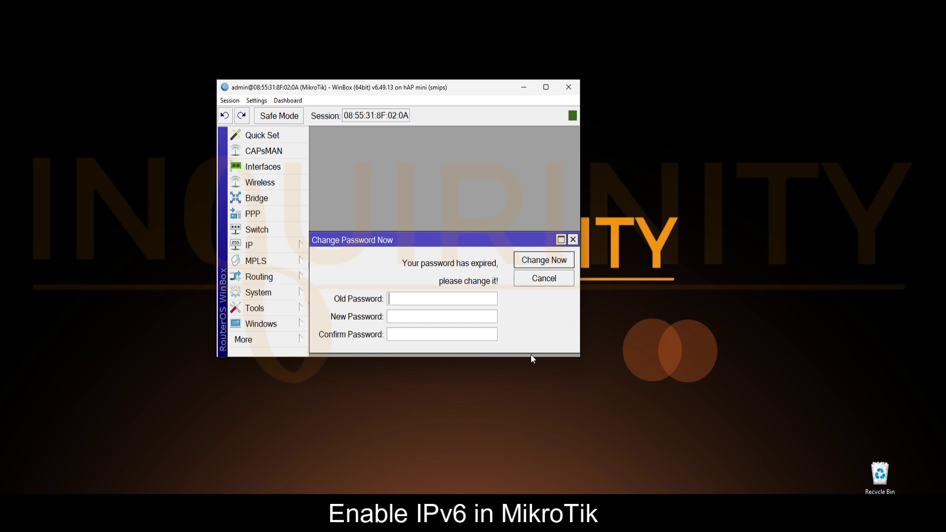
Maximize the router session, then enter and confirm a new admin password and apply it with Change Now
click(546, 87)
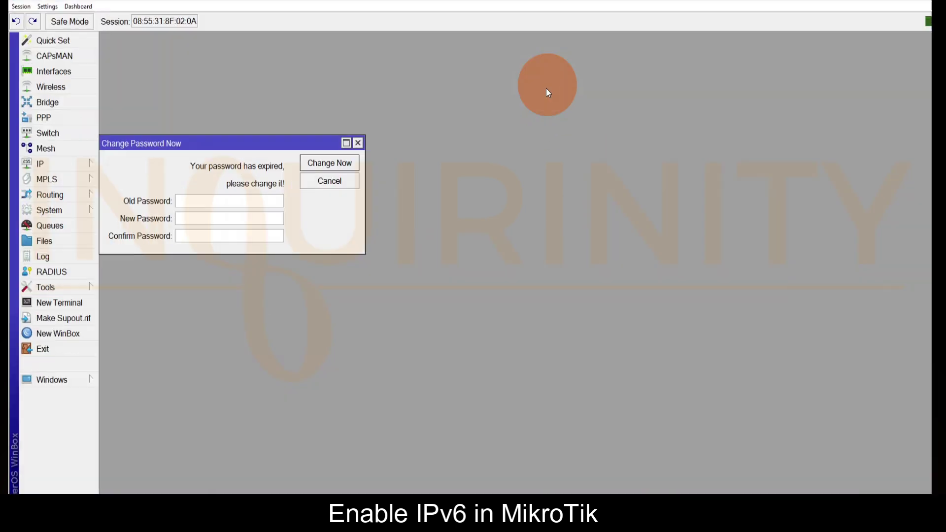
drag(230, 144, 391, 134)
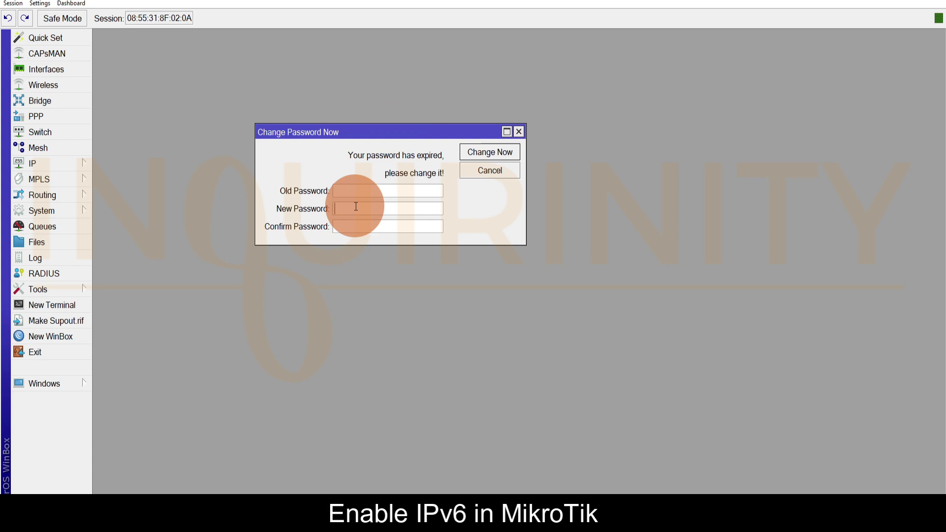
text(**)
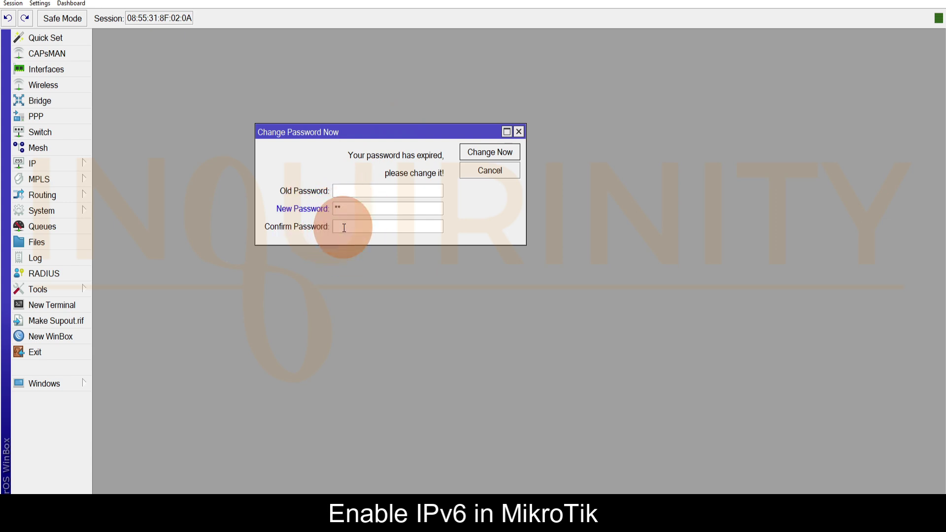
click(344, 228)
text(**)
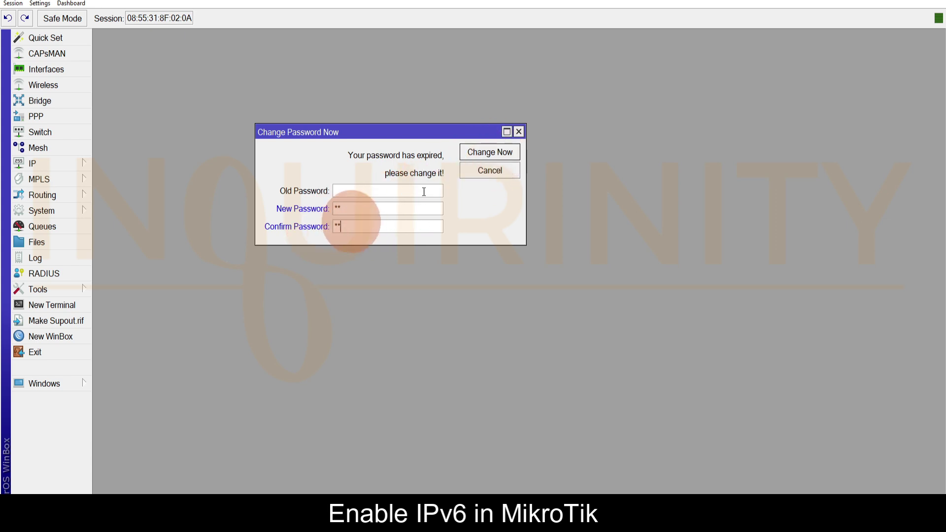
drag(327, 132, 299, 196)
click(447, 214)
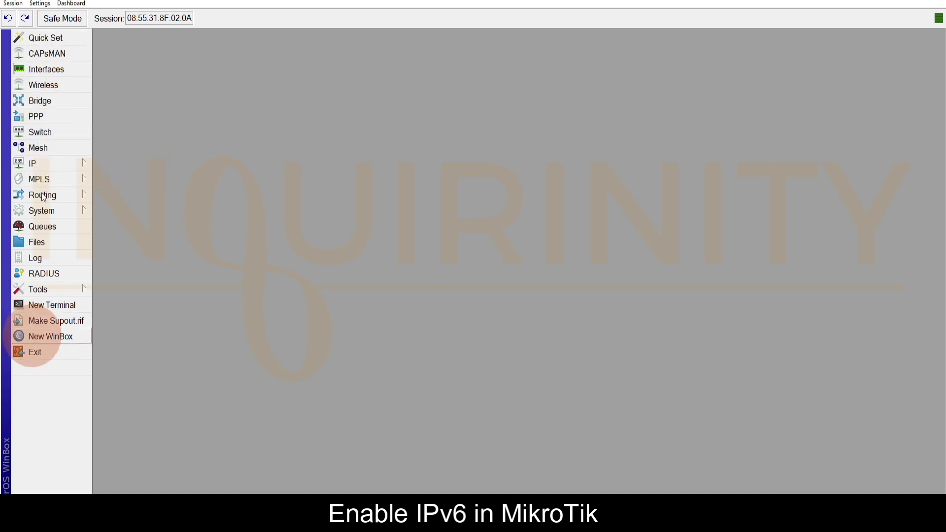
click(34, 162)
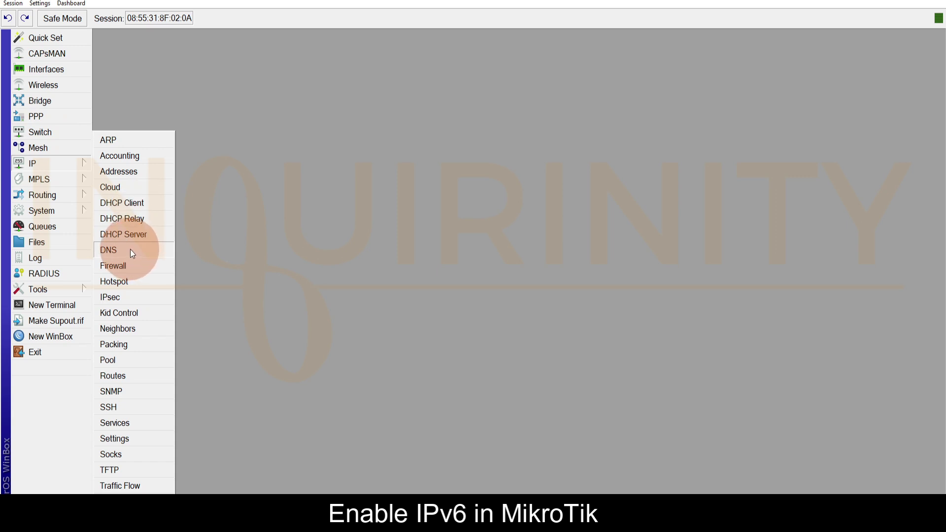
click(123, 171)
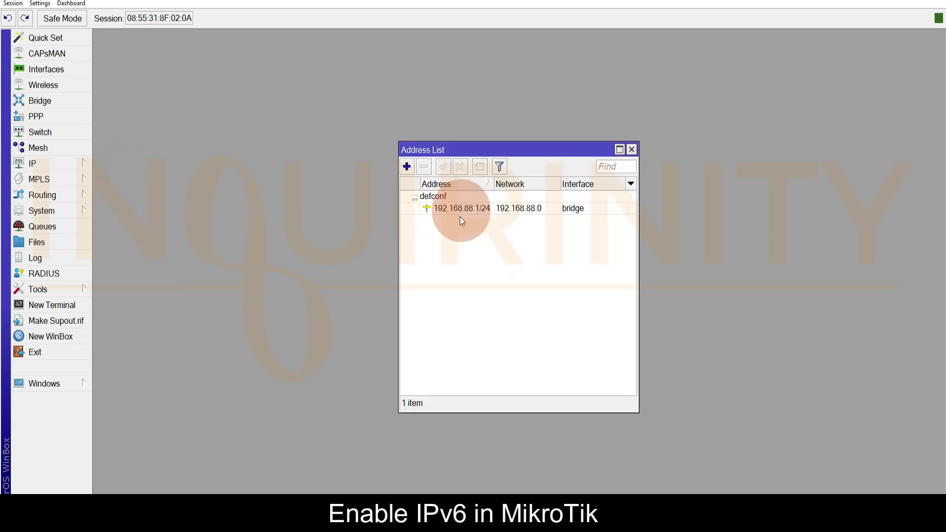
click(632, 149)
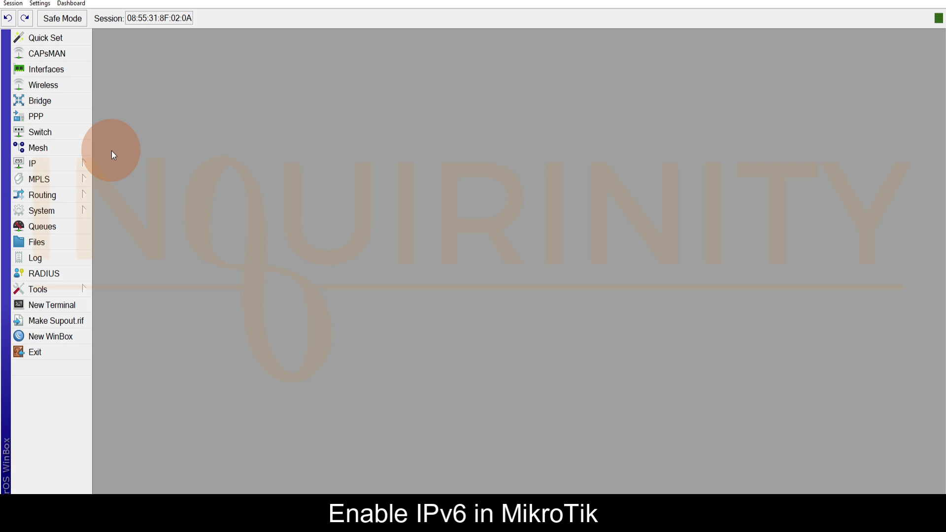
Open System > Packages, widen the Name column, and select the disabled ipv6 package
click(38, 212)
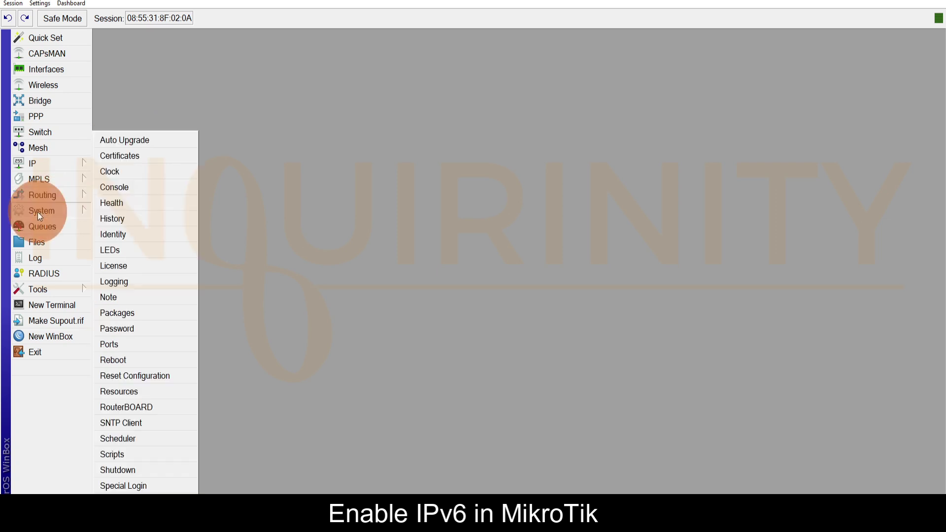
click(125, 315)
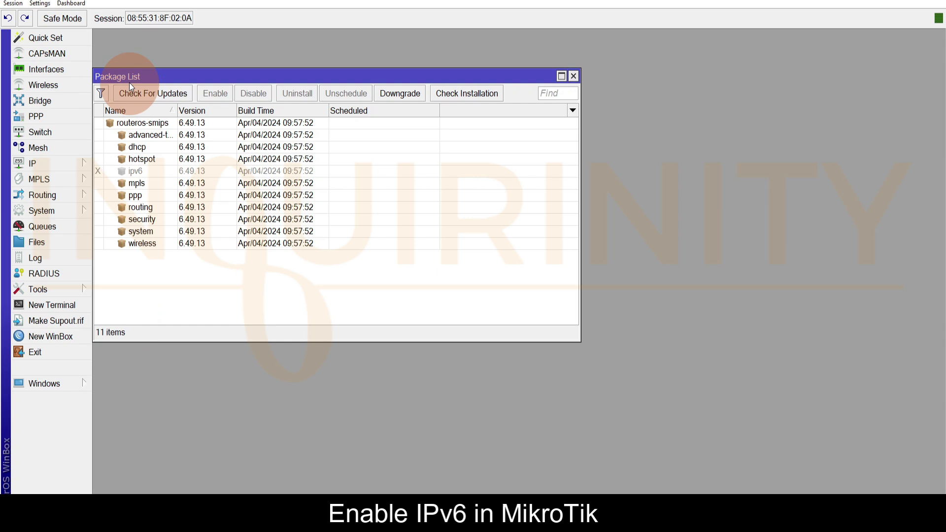
drag(129, 82, 267, 106)
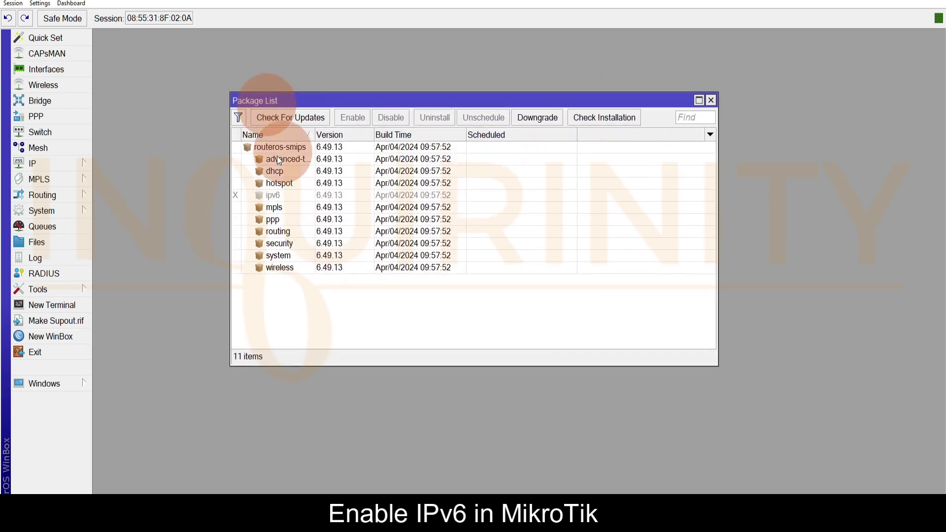
drag(315, 135, 350, 134)
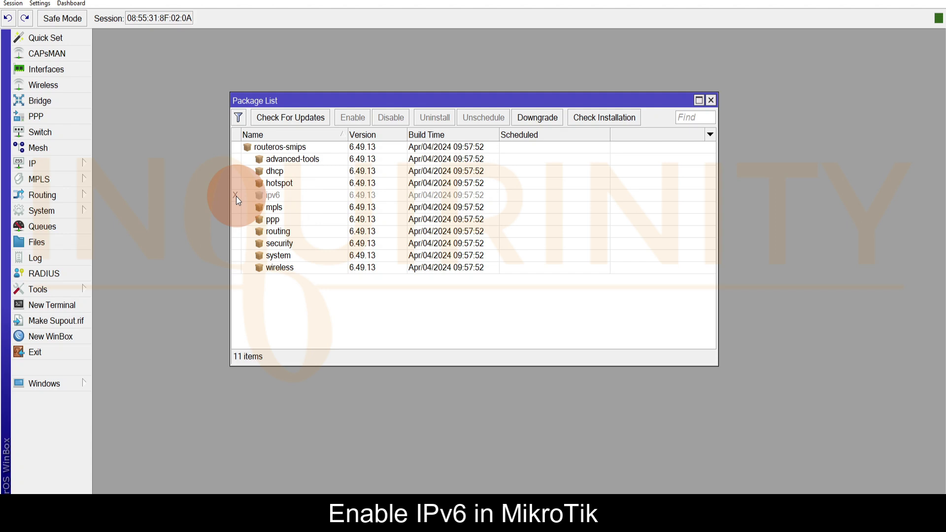
click(286, 196)
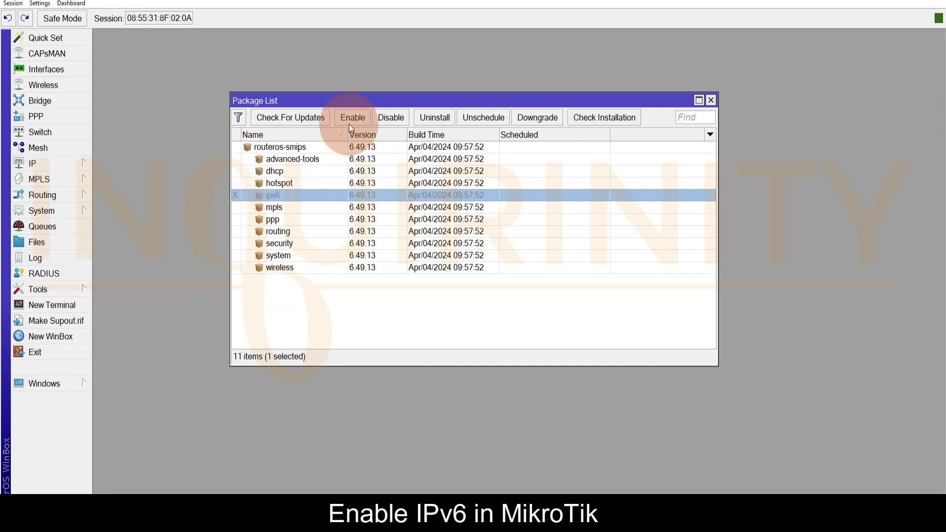
Zoom the interface in once more and enable the ipv6 package so it is scheduled for enable
click(40, 4)
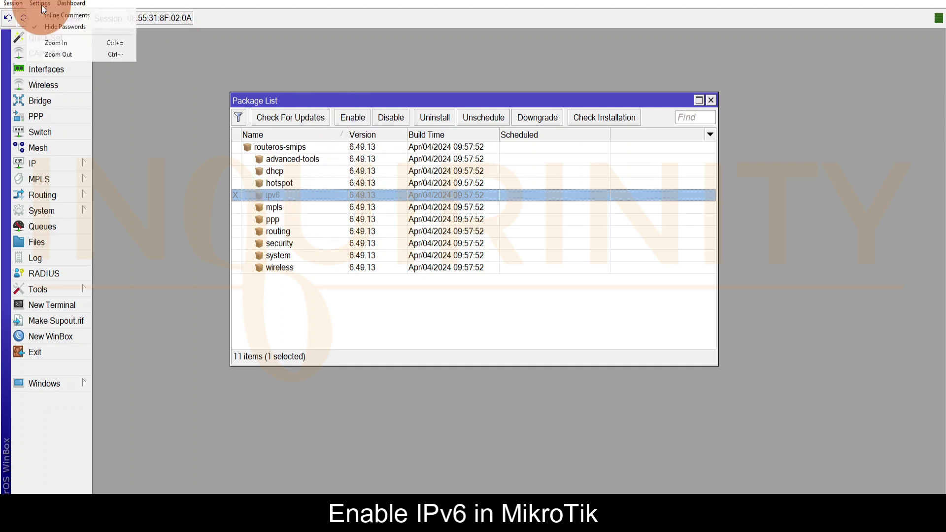
click(79, 44)
drag(389, 126, 286, 127)
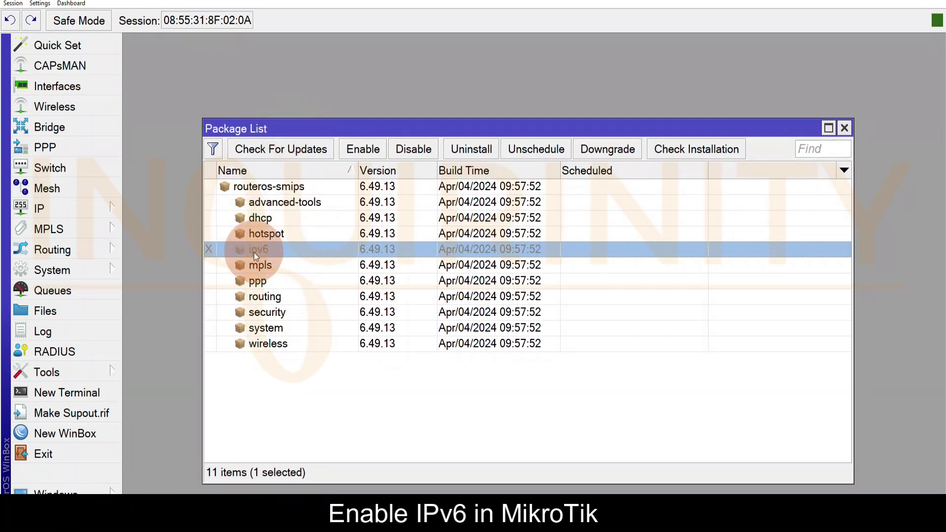
click(363, 149)
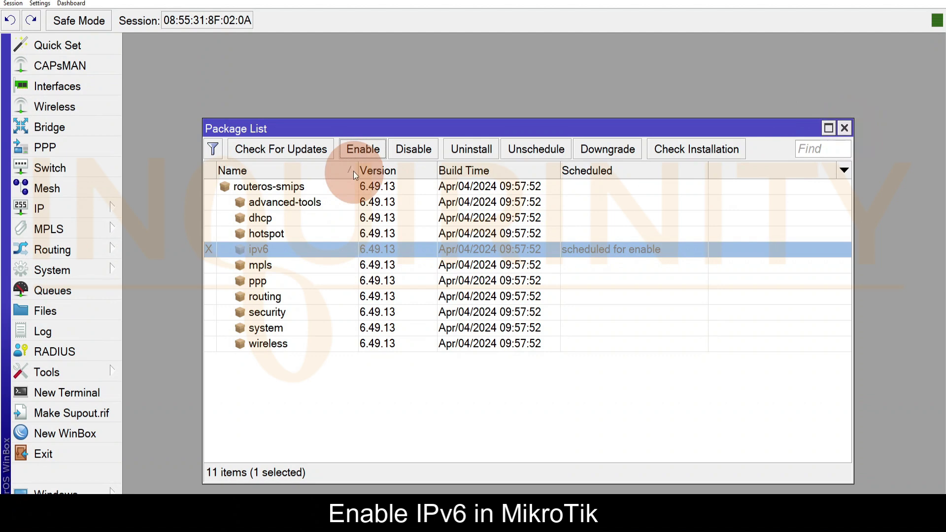
Close the Package List and reboot the router through System > Reboot, confirming with Yes
click(843, 129)
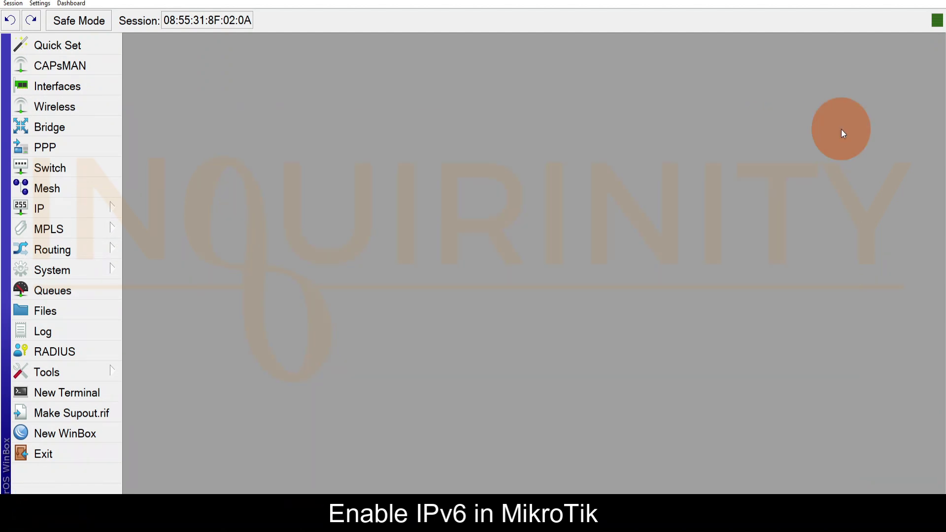
click(42, 276)
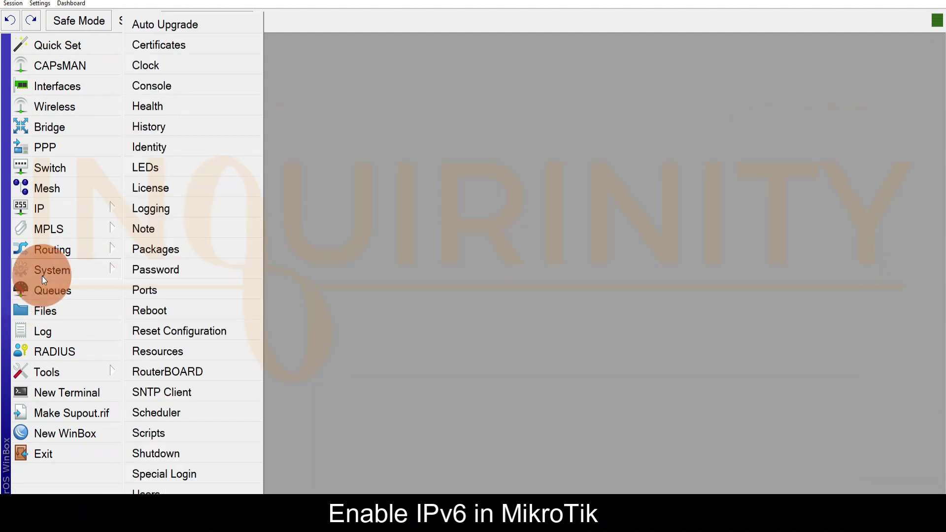
click(148, 313)
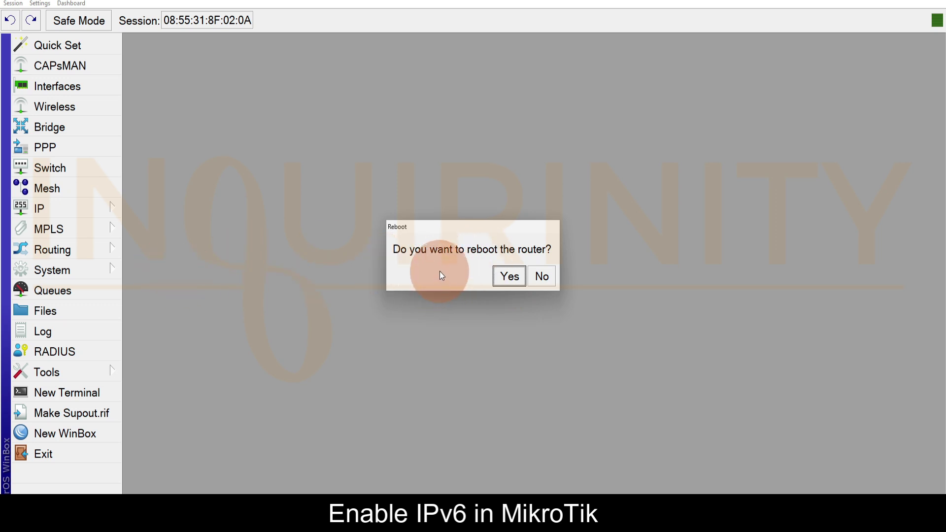
click(508, 279)
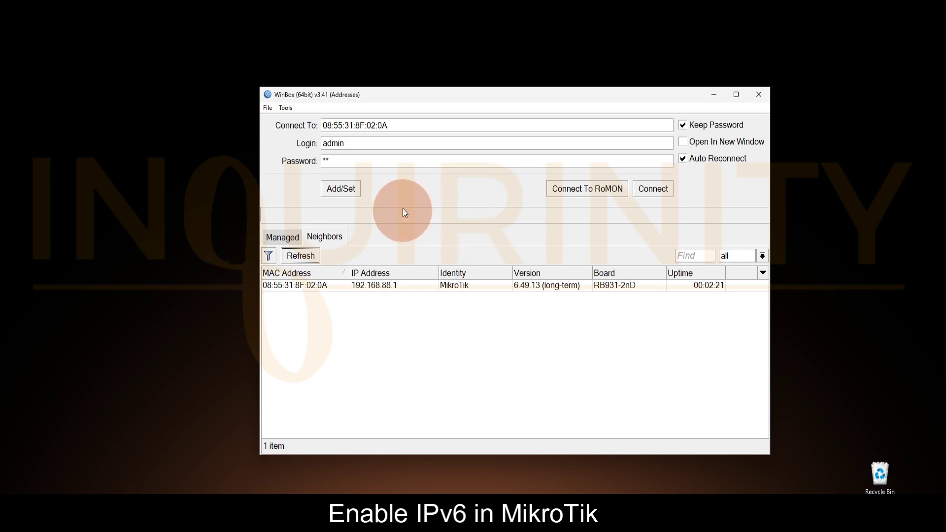
Enter the admin password and connect to the rebooted router by its MAC address
click(325, 157)
text(**)
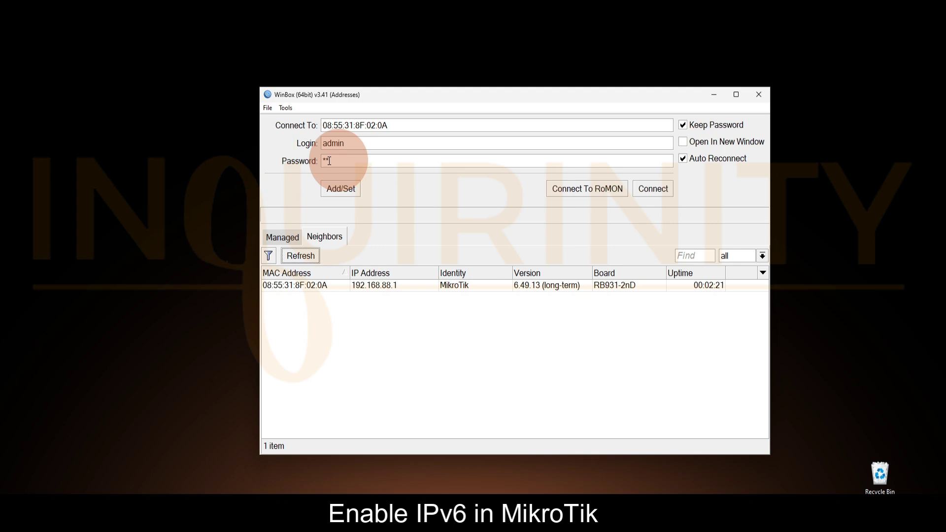
click(656, 188)
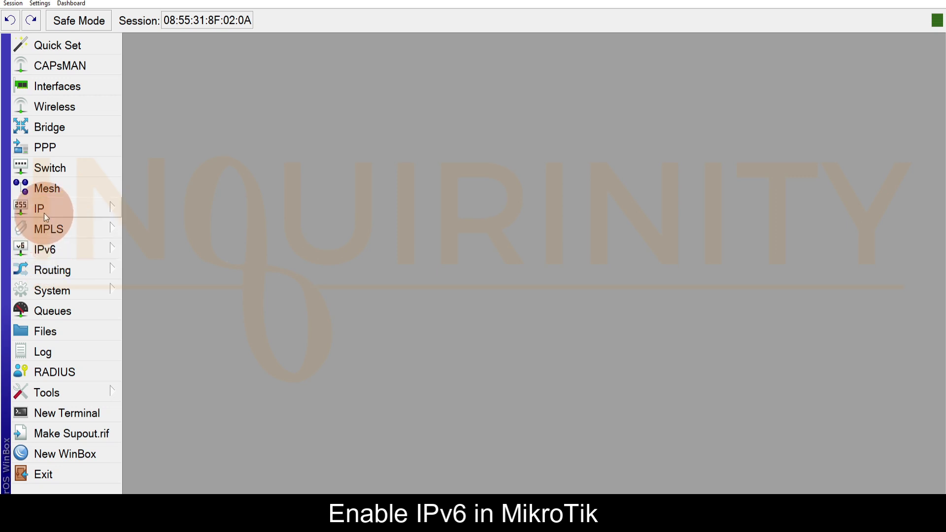
Open IPv6 > Addresses and select the link-local fe80::a55:31ff:fe8f:20a/64 entry on bridge
click(61, 251)
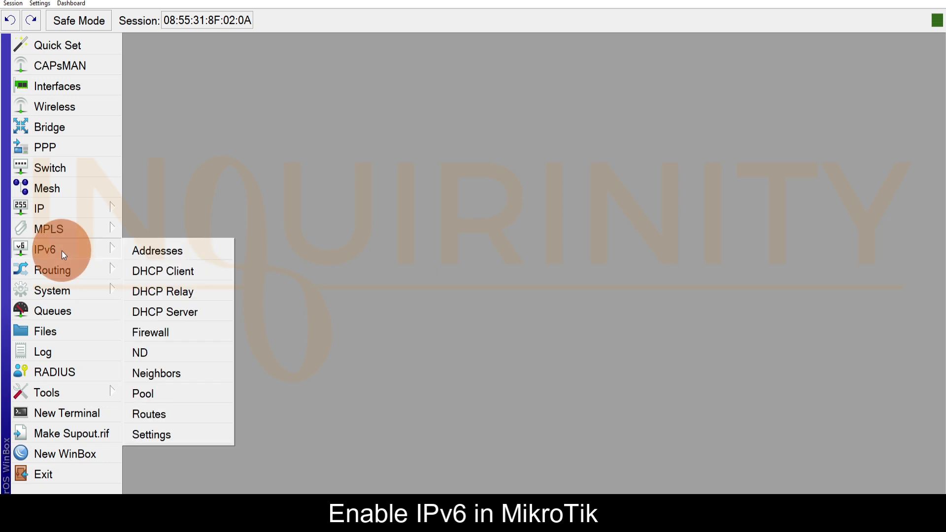
click(165, 251)
click(403, 173)
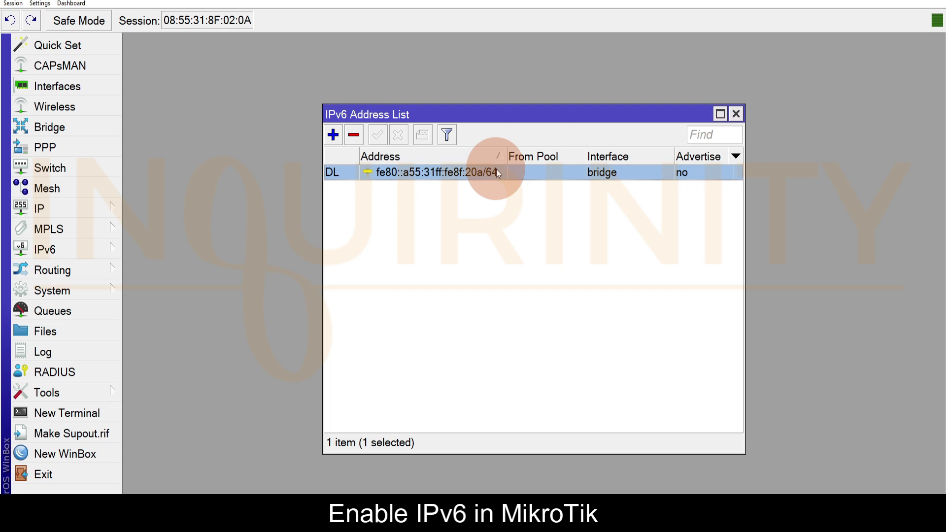
Check the ipv6 package in System > Packages, then close the Package List and IPv6 Address List
click(59, 288)
click(173, 249)
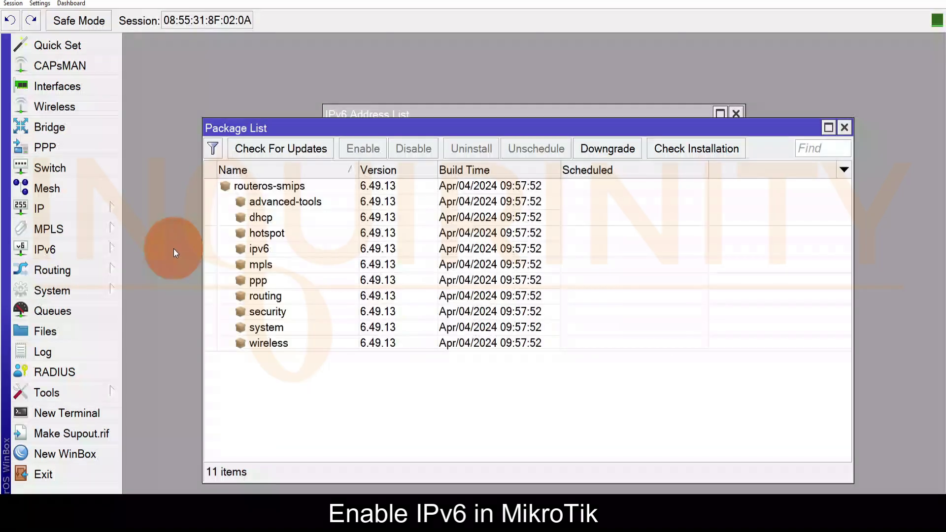
click(261, 249)
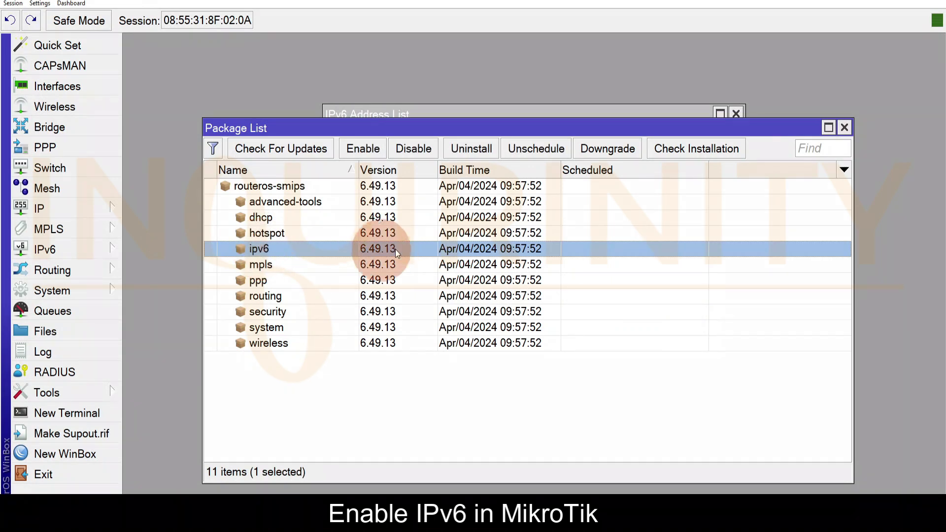
click(844, 127)
click(736, 113)
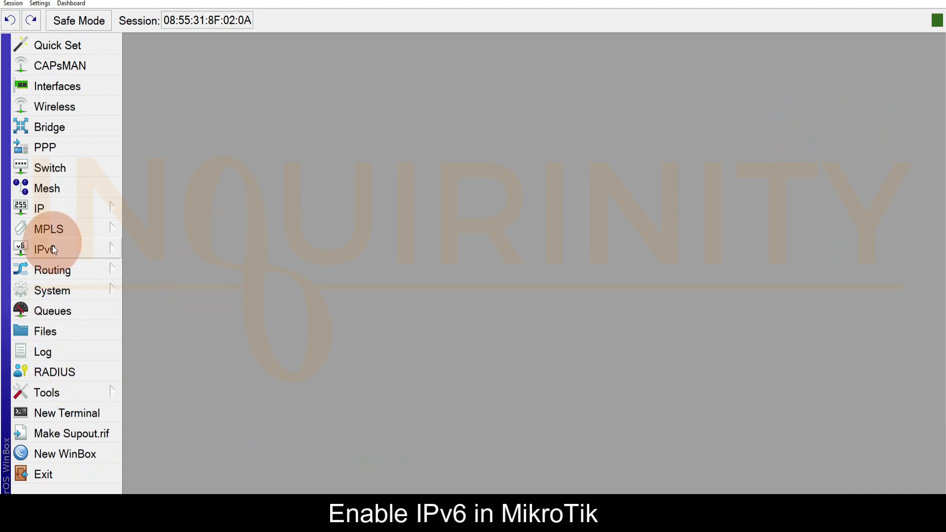
click(52, 349)
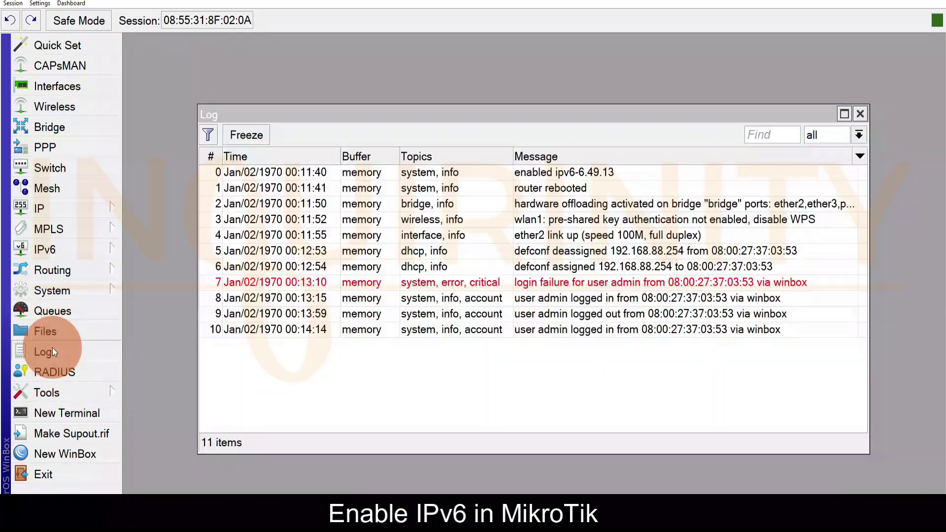
click(573, 172)
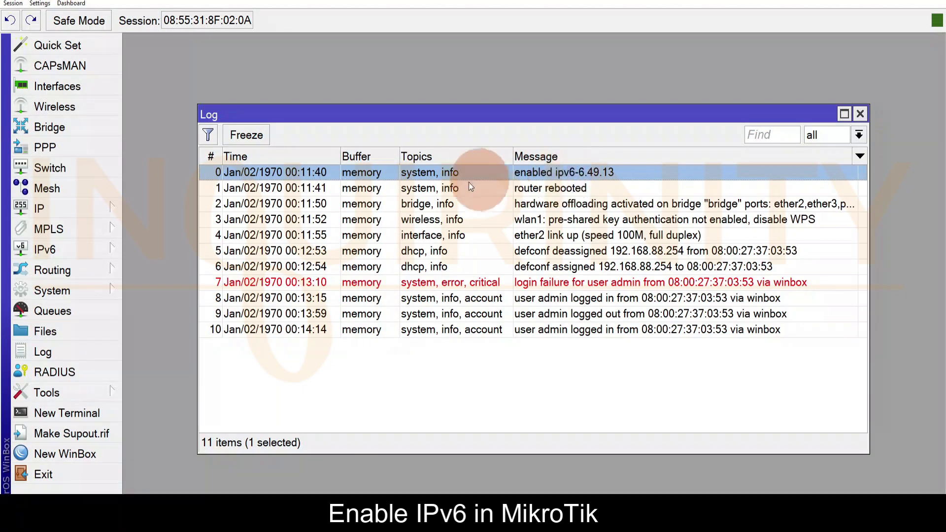
key(Escape)
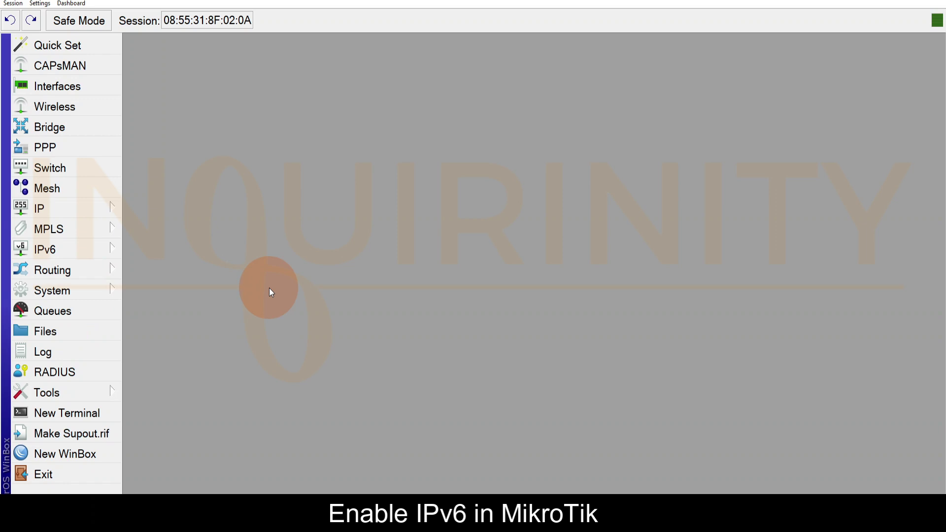
Open System > Packages, select ipv6, and schedule it for disable
click(100, 290)
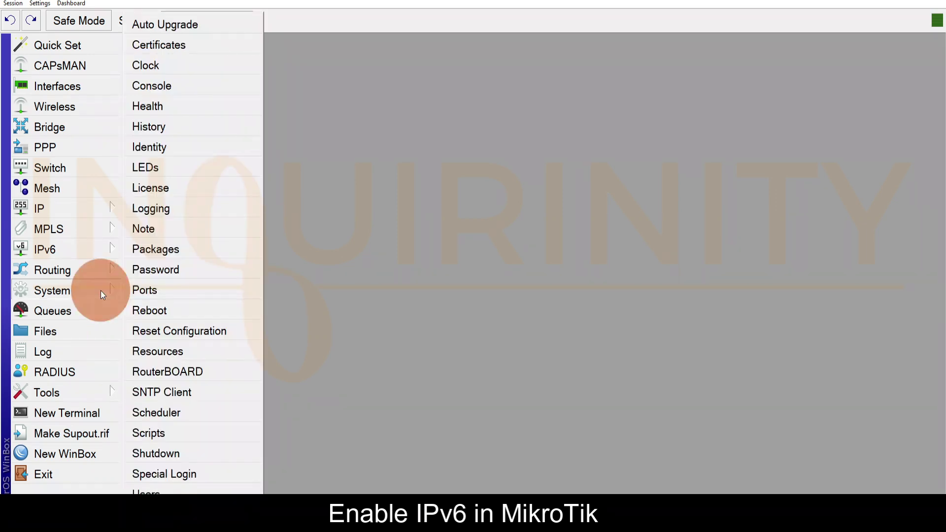
click(154, 253)
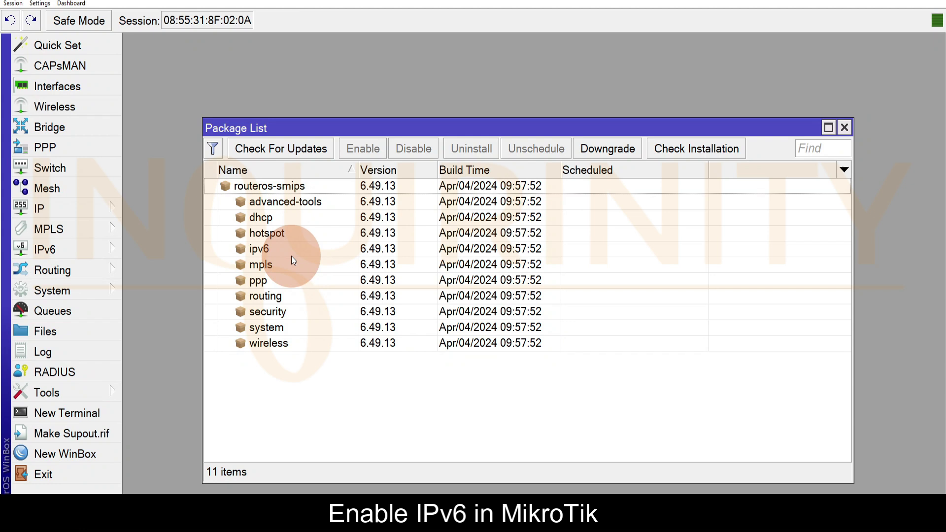
click(259, 251)
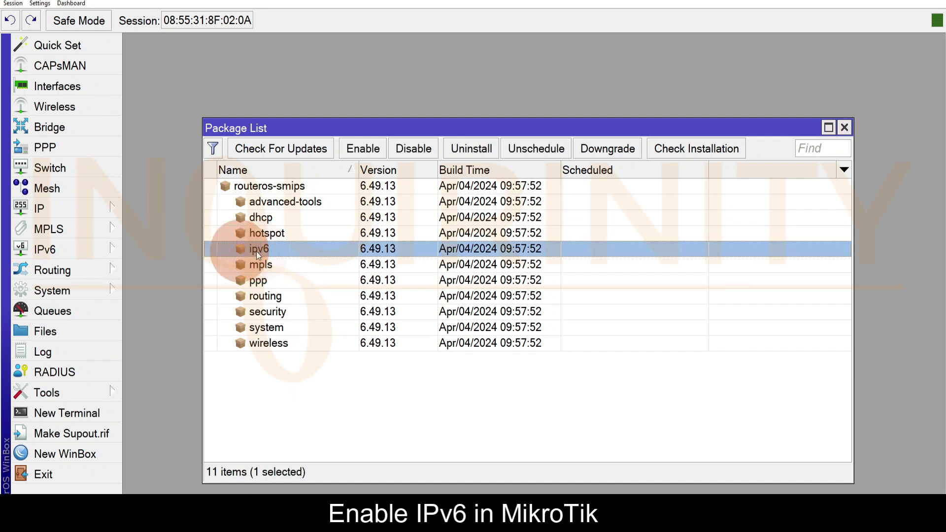
click(408, 153)
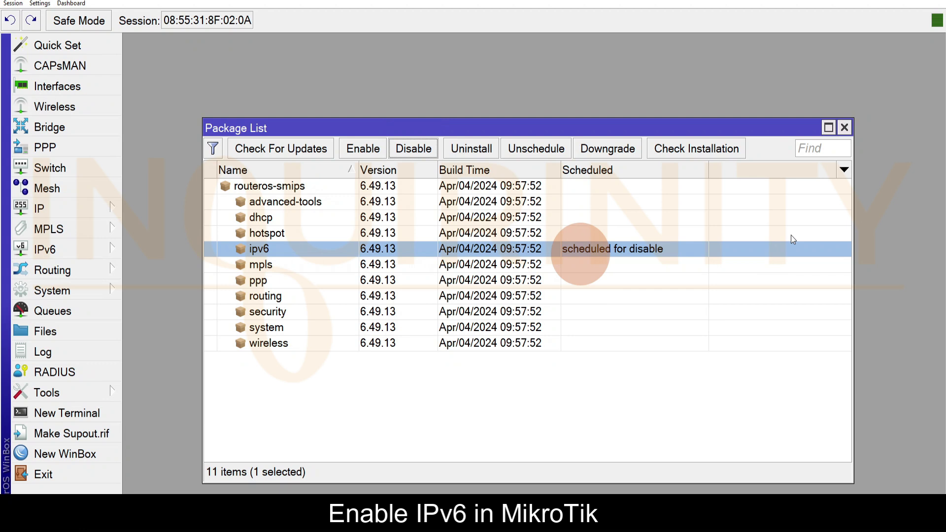
Close the Package List, reboot the router with confirmation, and reconnect once it is back up
click(844, 128)
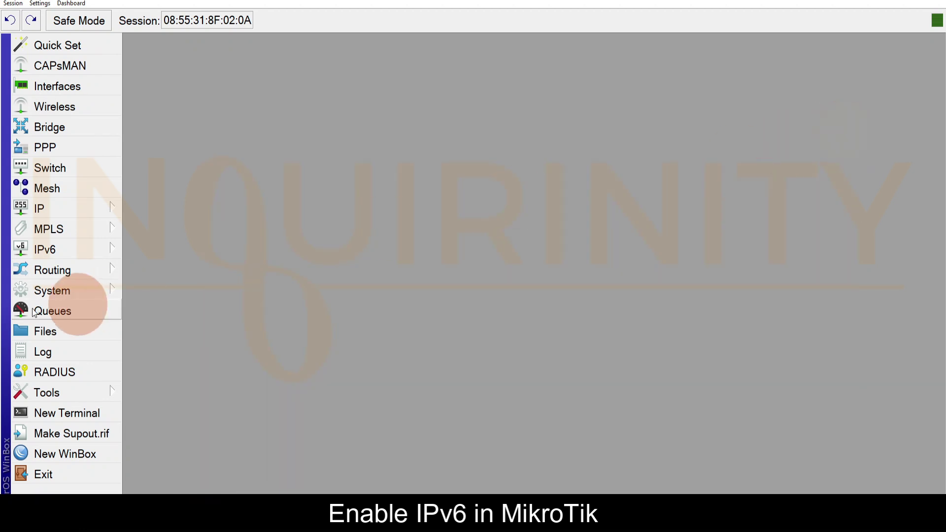
click(61, 292)
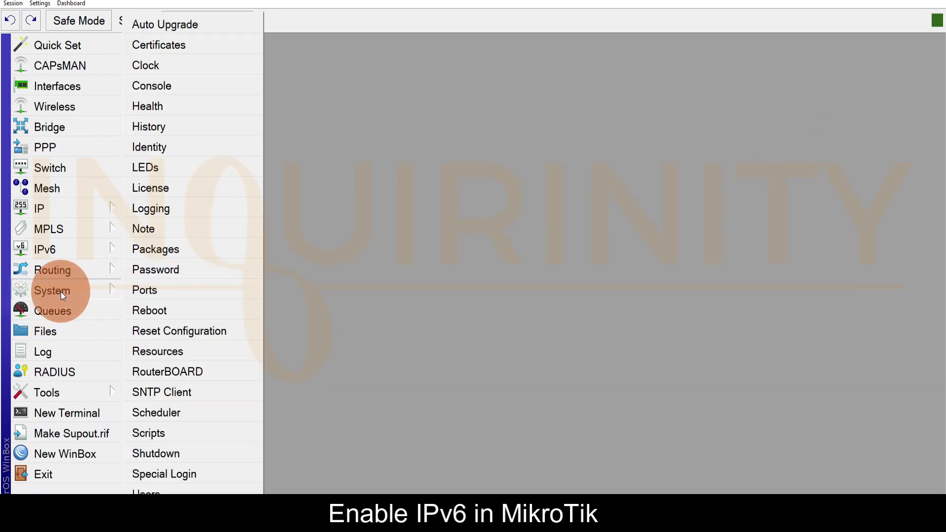
click(164, 312)
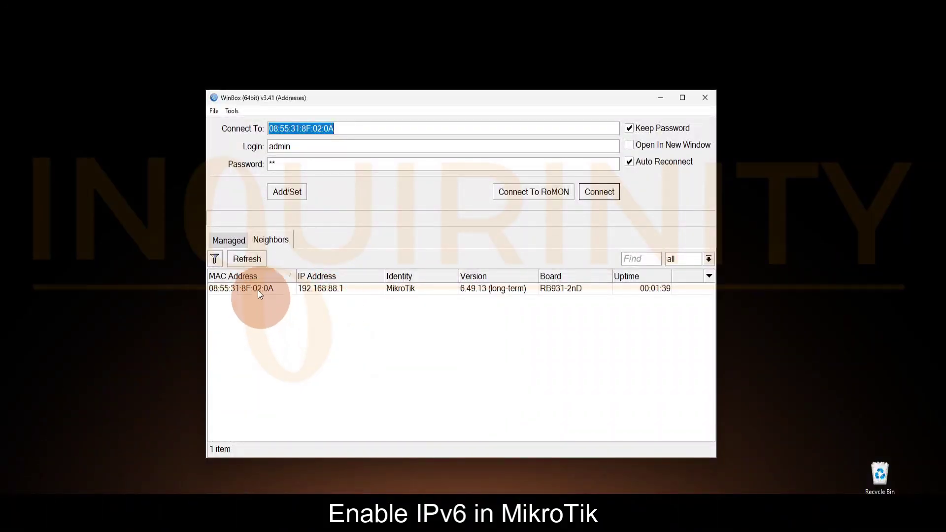
click(257, 289)
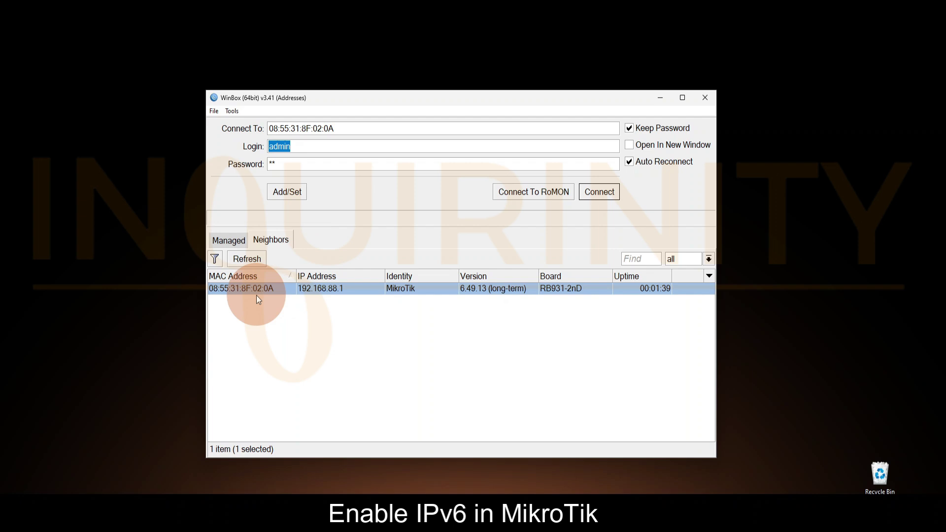
click(599, 193)
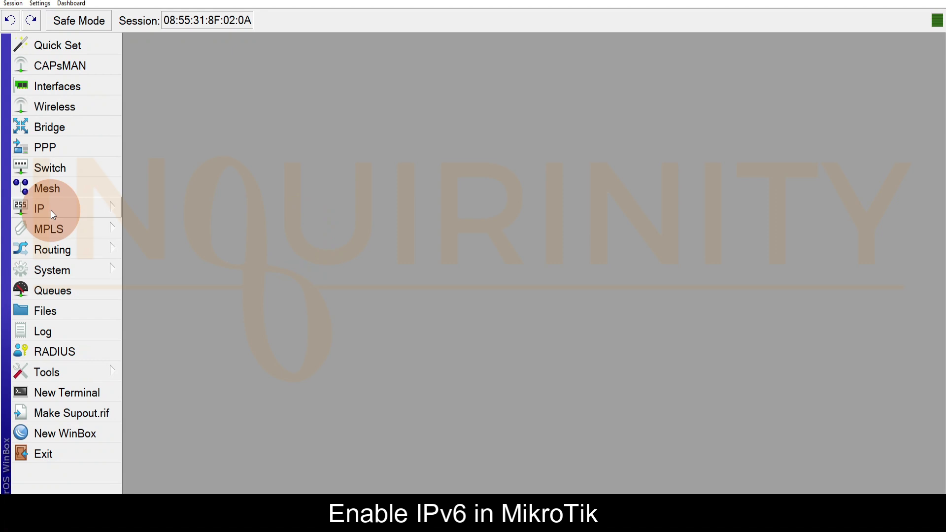
Check installed packages and the log entries confirming the reboot and ipv6-6.49.13 disabled
click(69, 270)
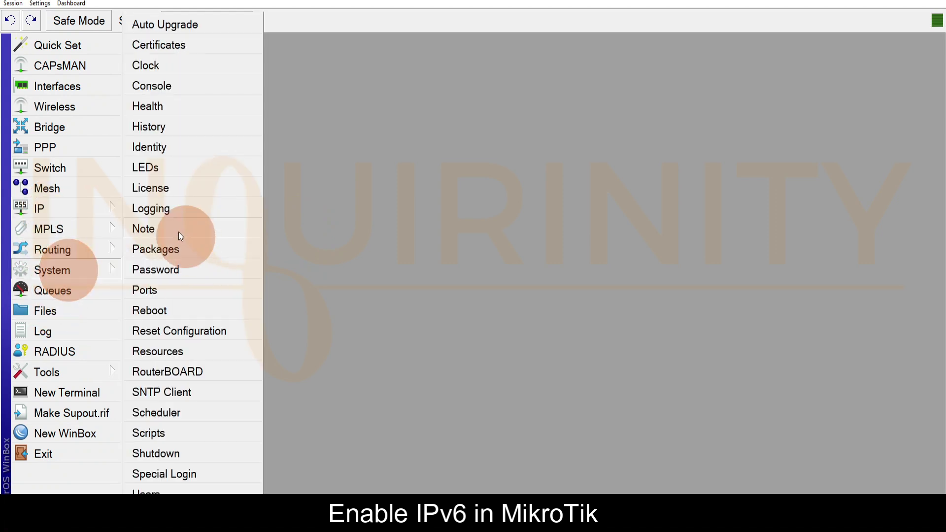
click(173, 249)
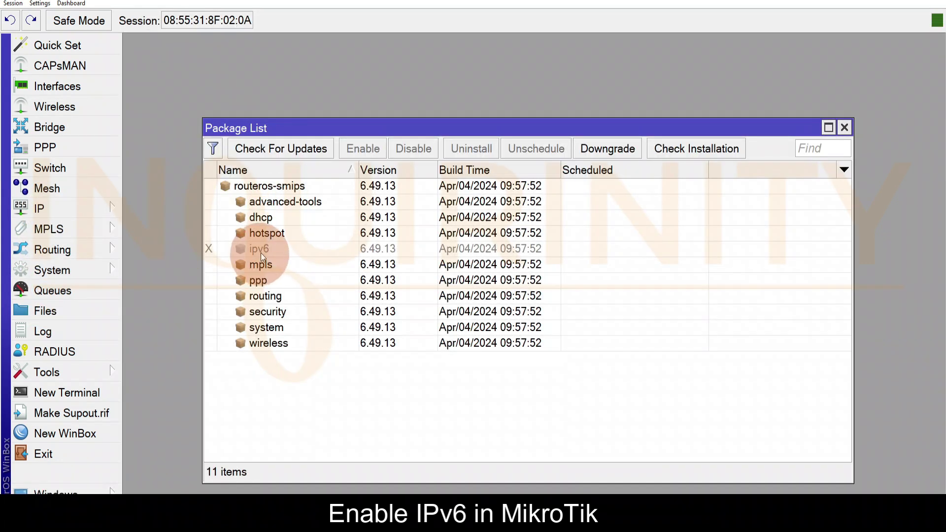
click(845, 127)
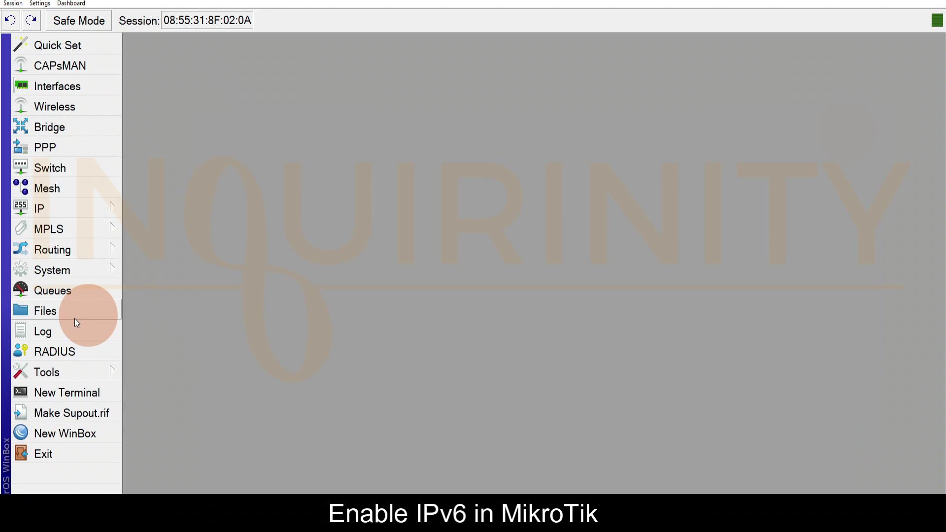
click(51, 331)
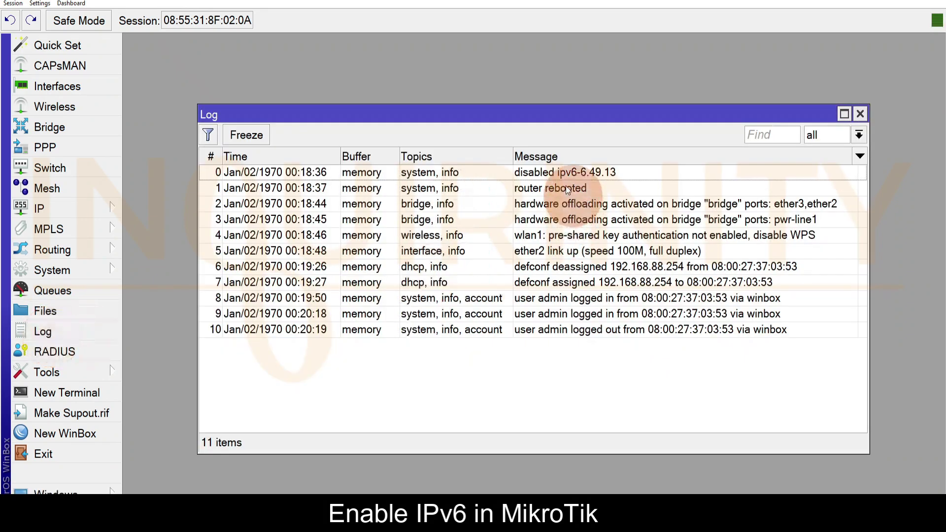
click(548, 181)
click(552, 169)
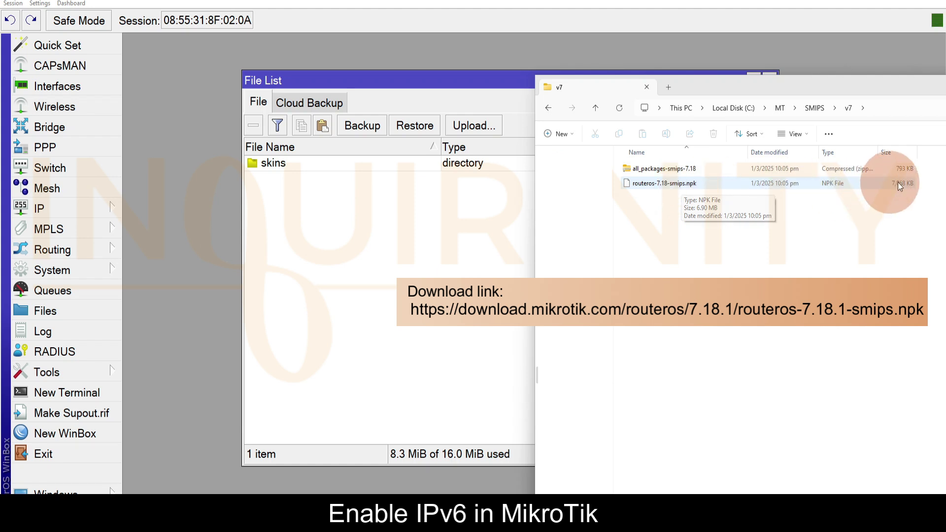
Drag routeros-7.18-smips.npk into the router's File List to upload it, moving the progress window aside
click(659, 185)
drag(660, 184, 352, 207)
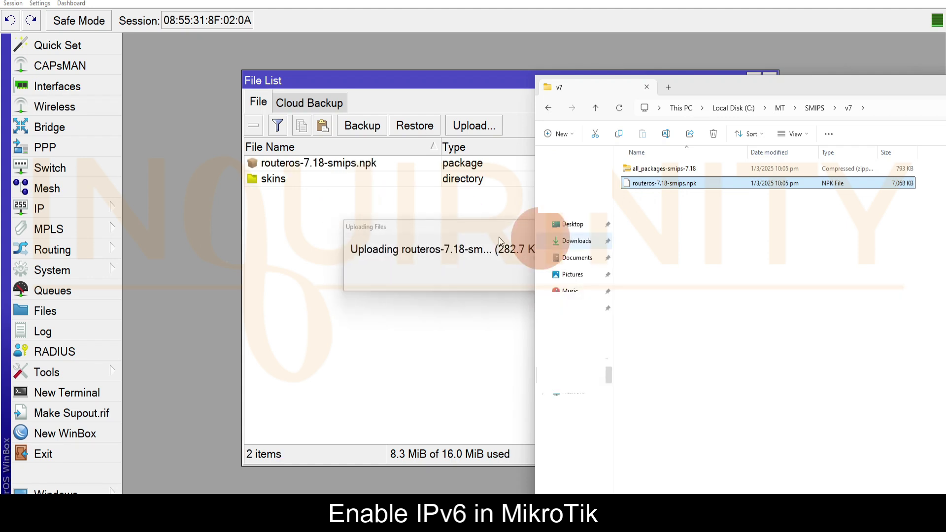
click(387, 232)
drag(386, 231, 365, 232)
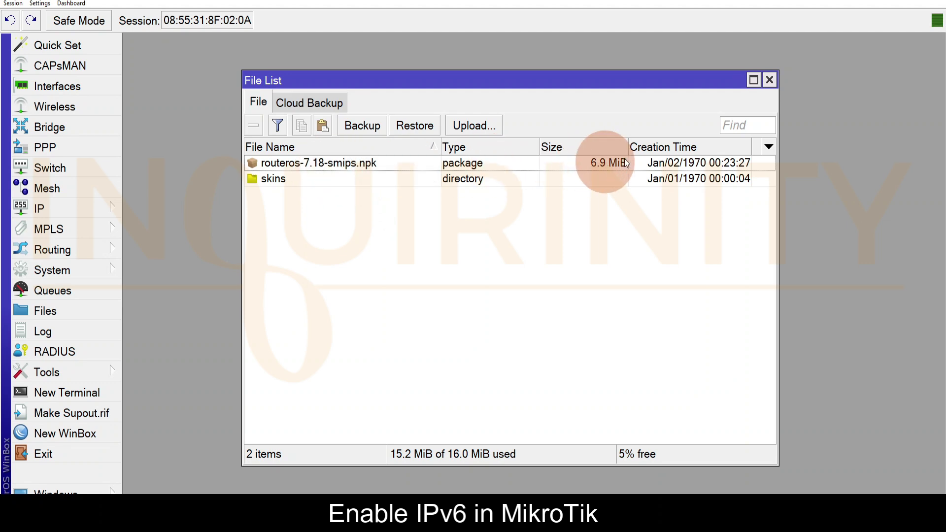
Close the File List and check System > Packages for updates on the stable channel
click(770, 81)
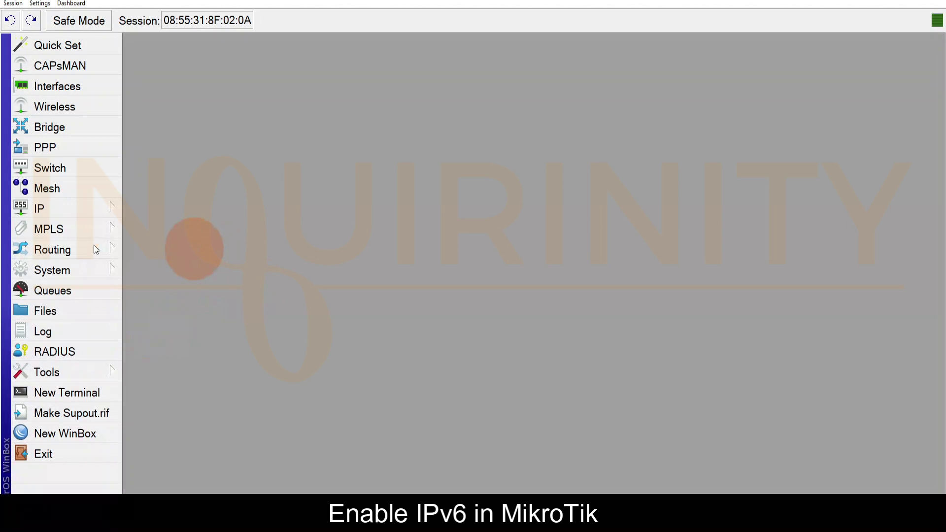
click(53, 271)
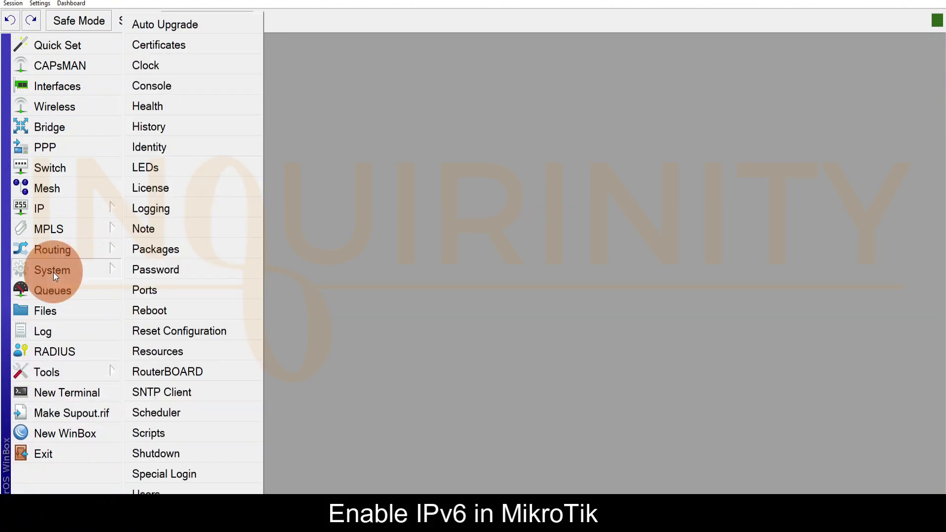
click(177, 257)
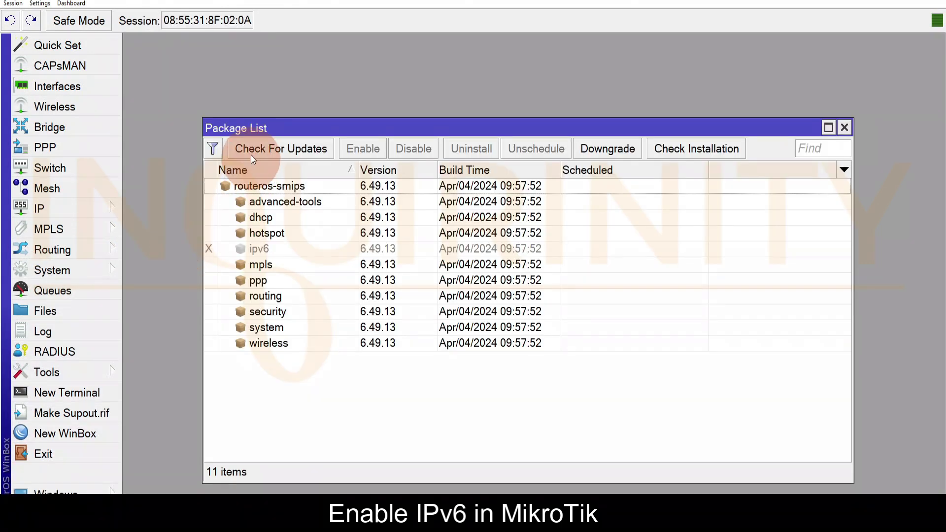
click(279, 152)
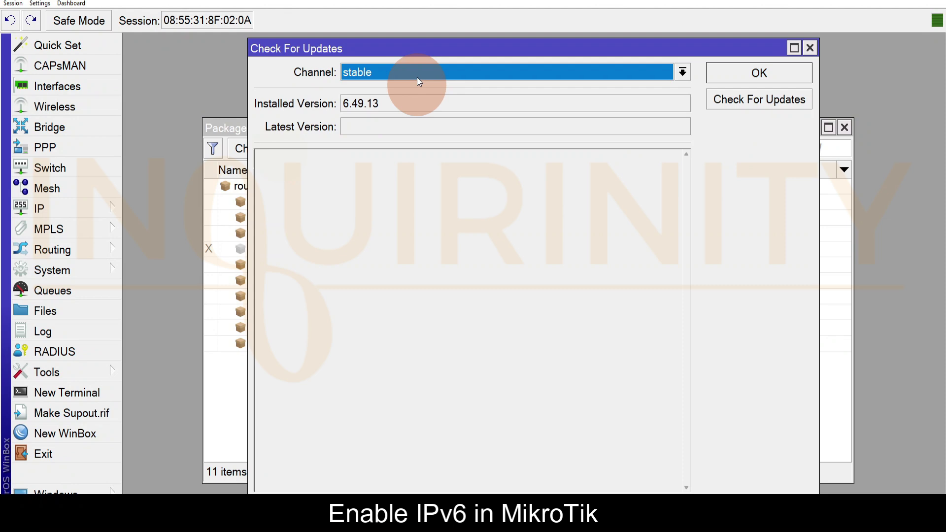
click(350, 74)
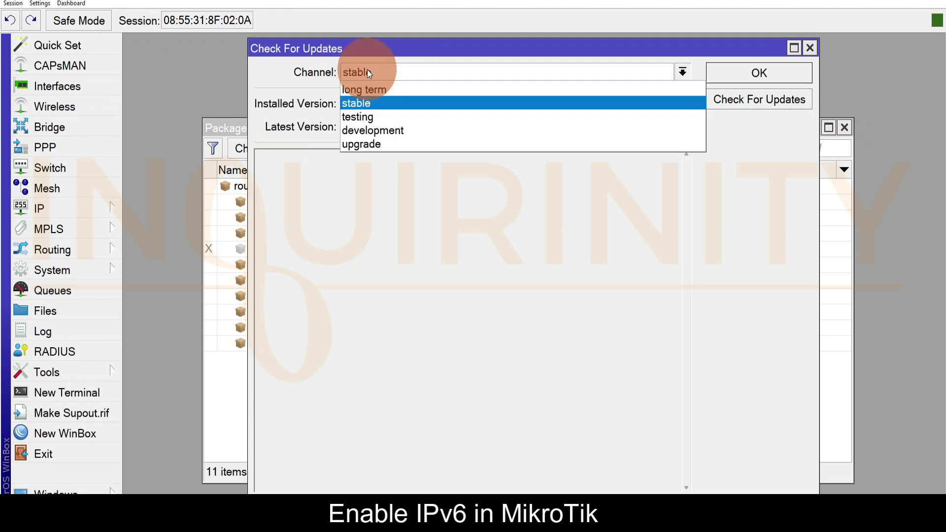
click(359, 102)
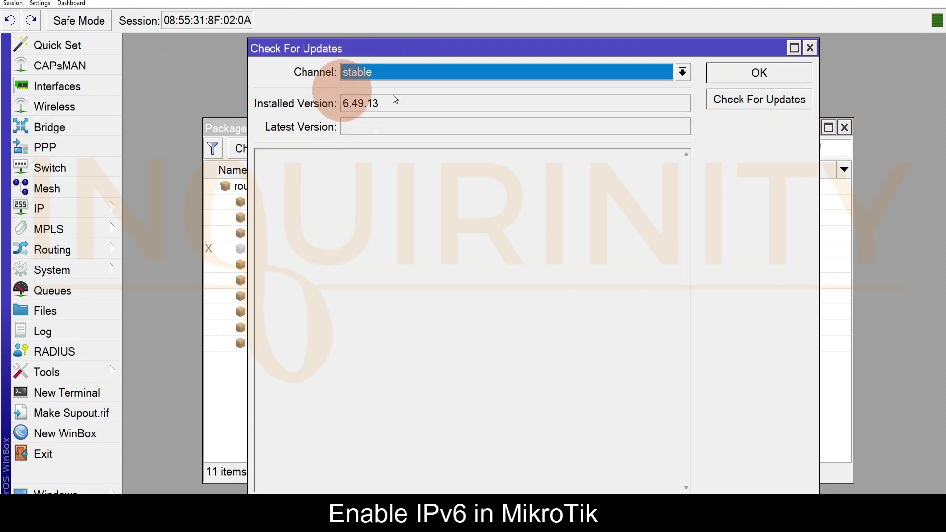
click(750, 101)
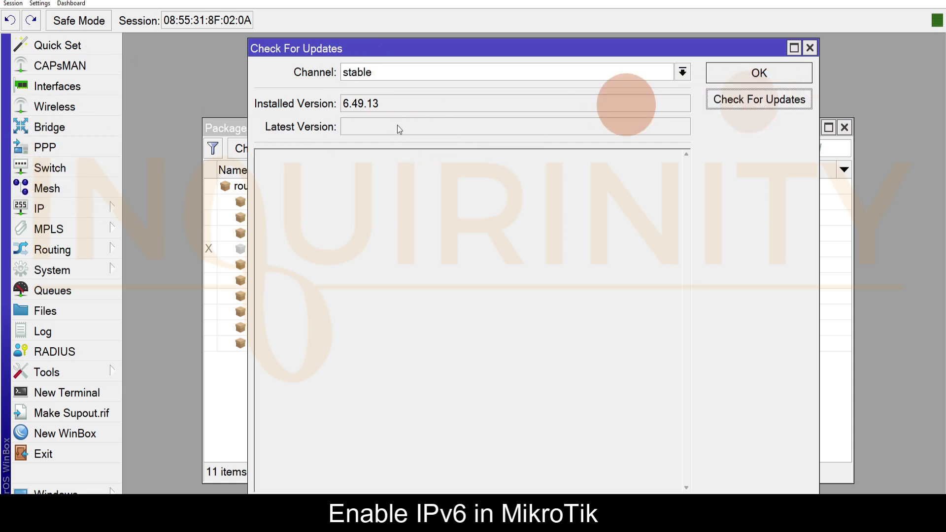
click(742, 106)
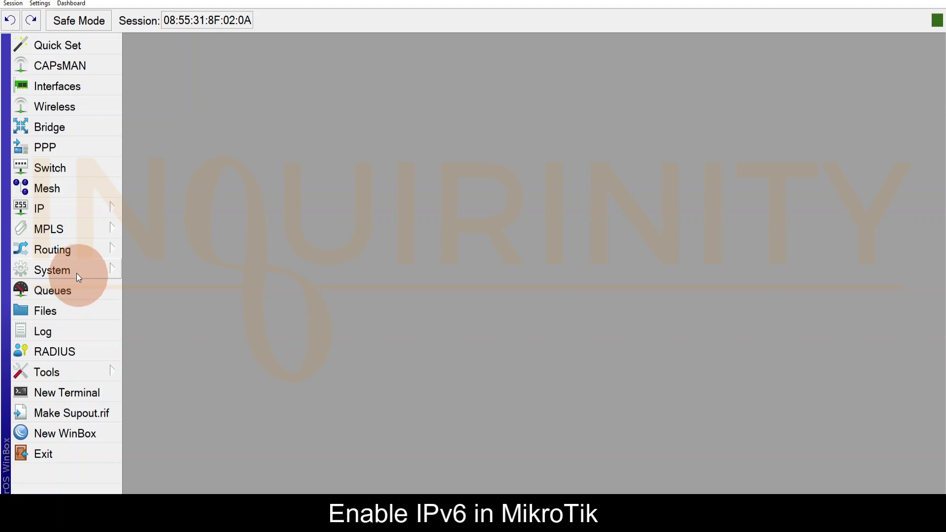
Reboot the router via System > Reboot, then widen the Version column to read the build date
click(67, 269)
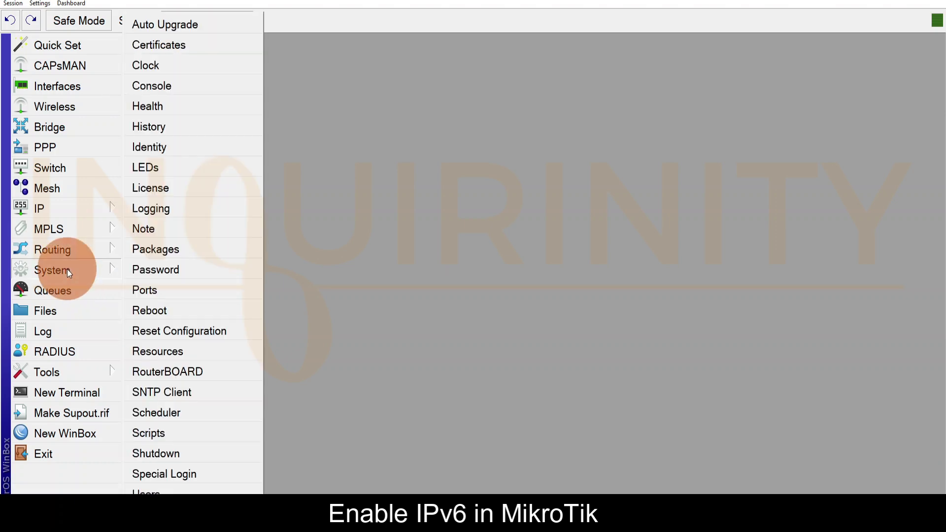
click(159, 312)
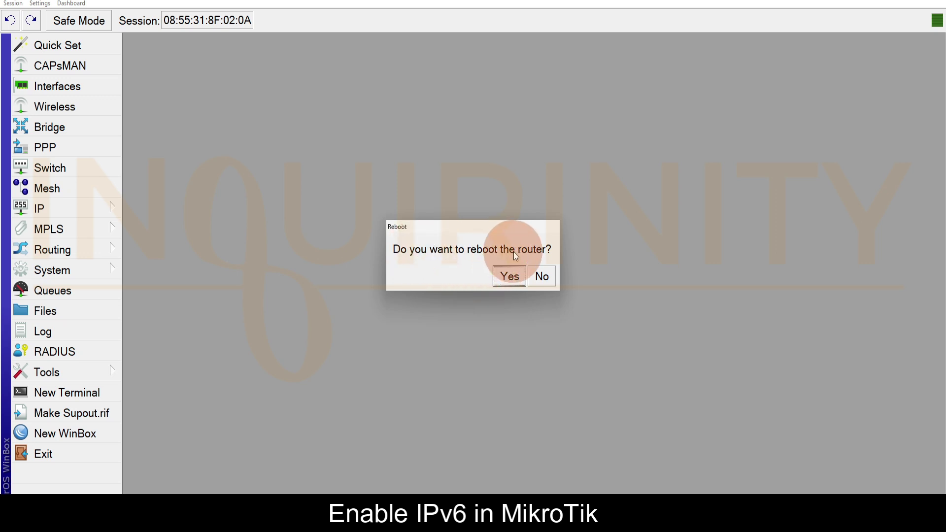
click(511, 277)
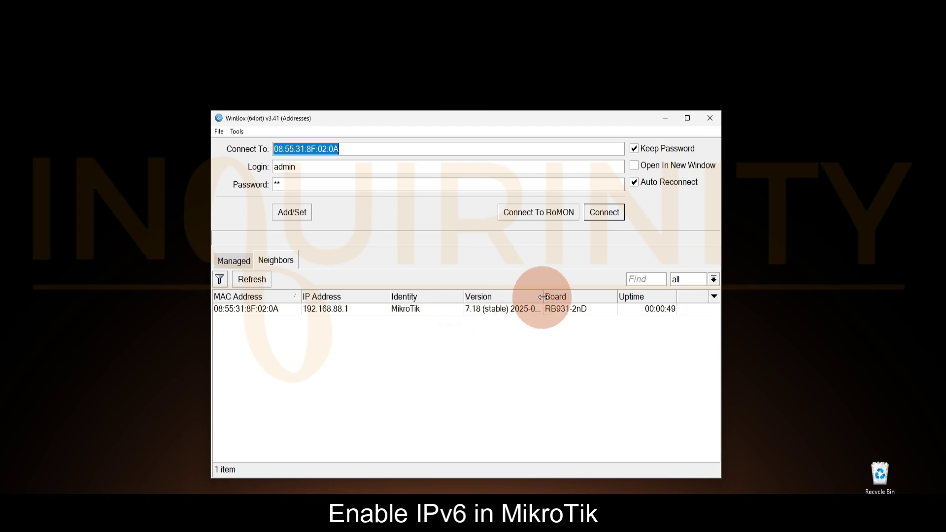
drag(543, 297, 567, 297)
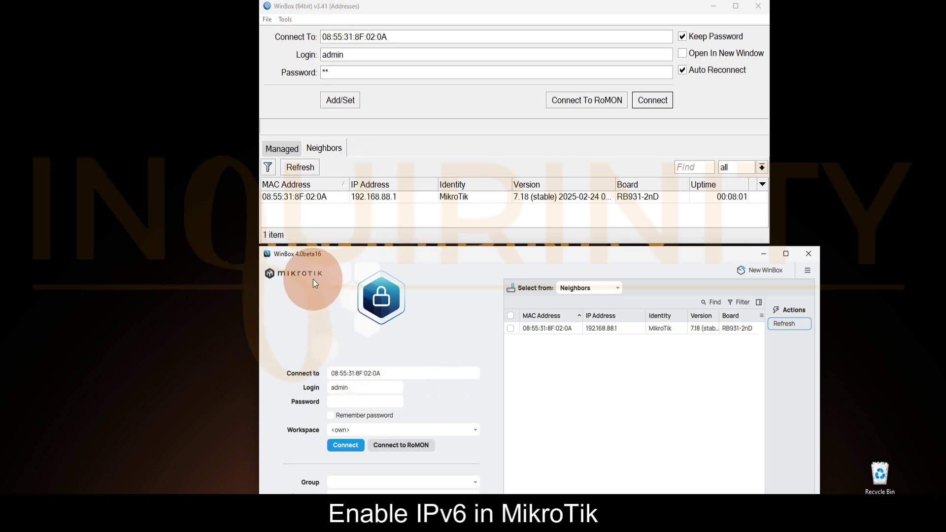
Log in to the router with WinBox 4 using the router password and reposition the session window
click(354, 401)
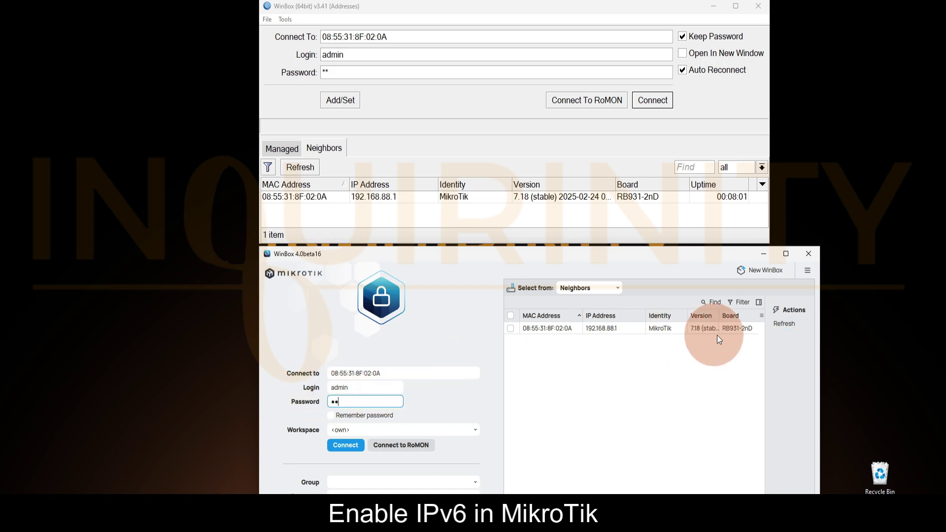
click(345, 446)
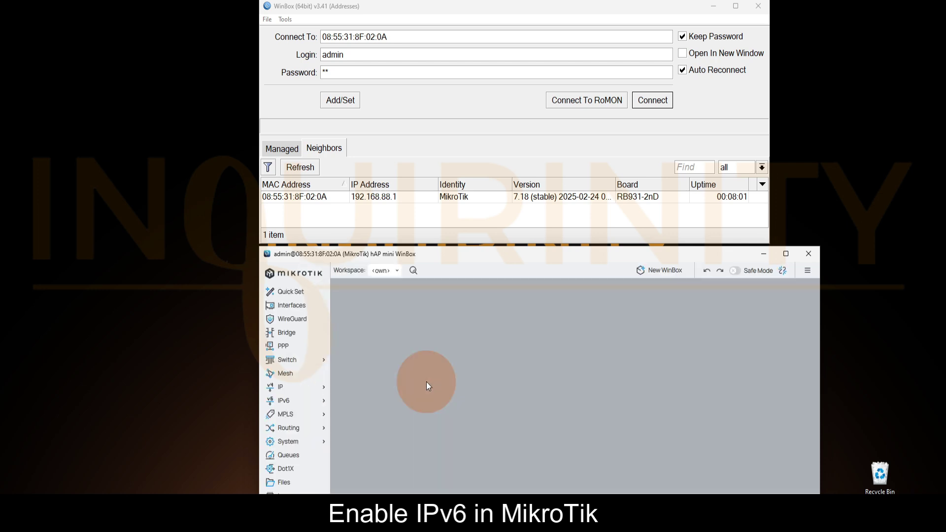
drag(439, 258, 361, 144)
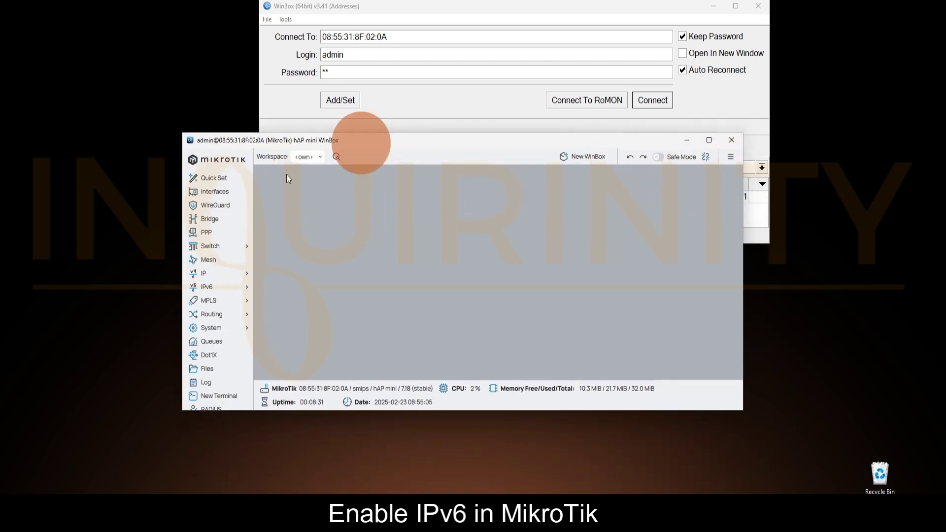
click(263, 253)
Maximize the WinBox 4 session and raise the interface zoom to 125% in Settings
click(51, 326)
double_click(255, 140)
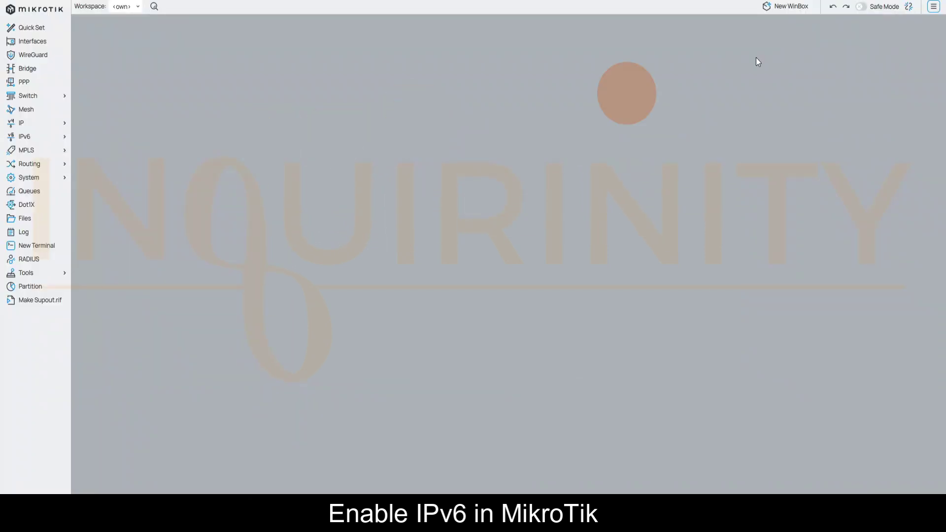
click(936, 7)
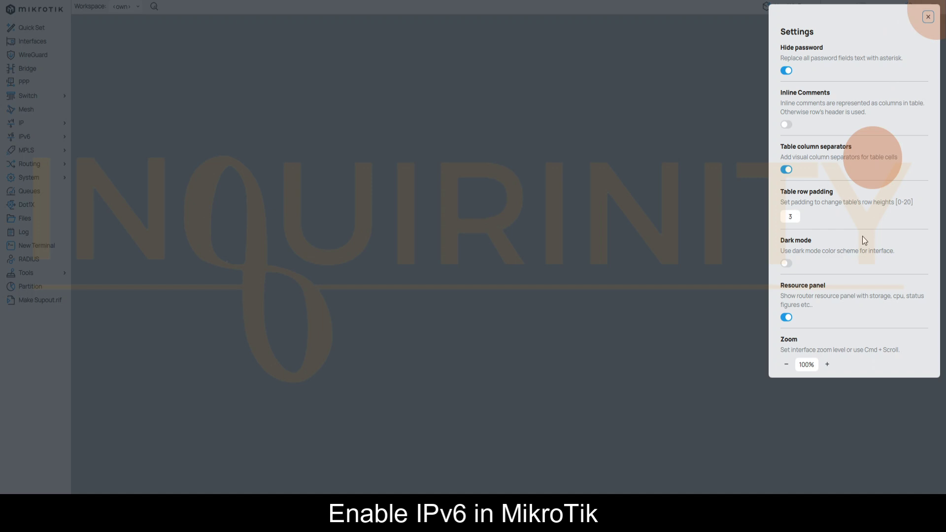
click(827, 365)
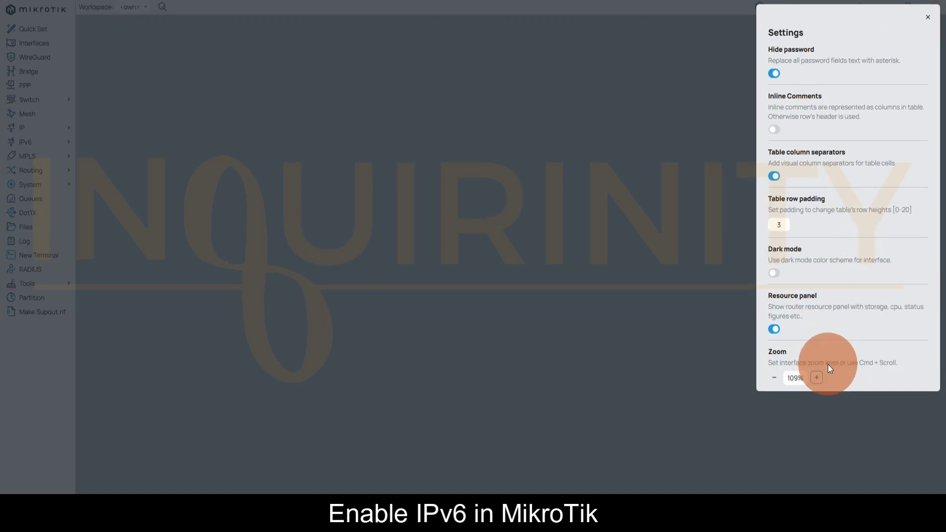
click(818, 381)
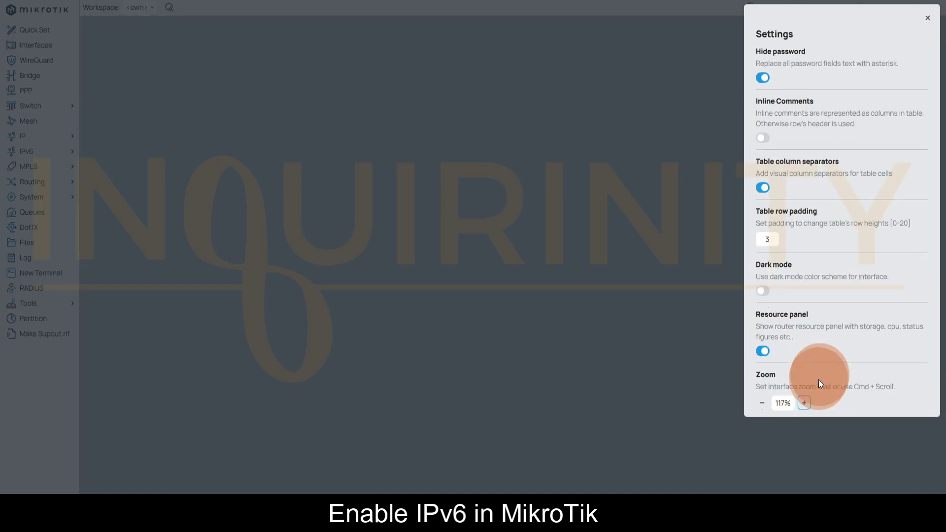
click(804, 403)
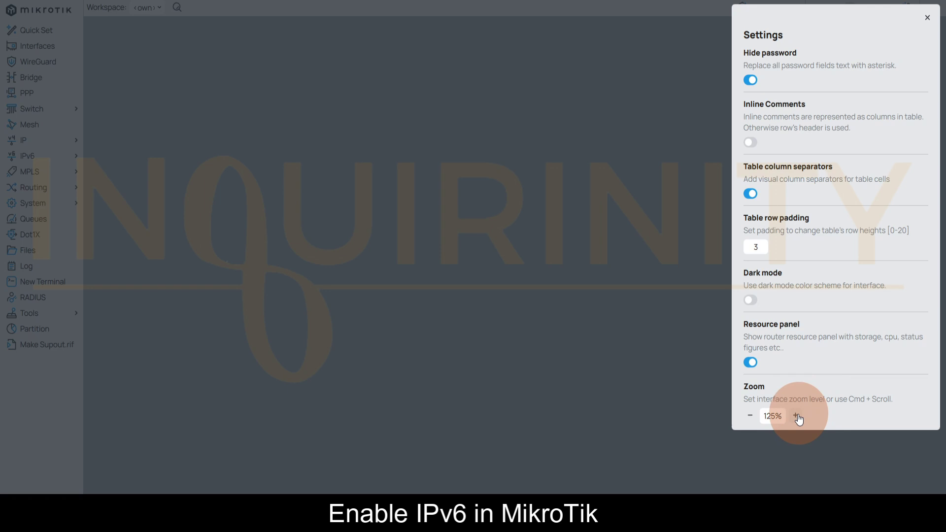
click(802, 415)
click(288, 162)
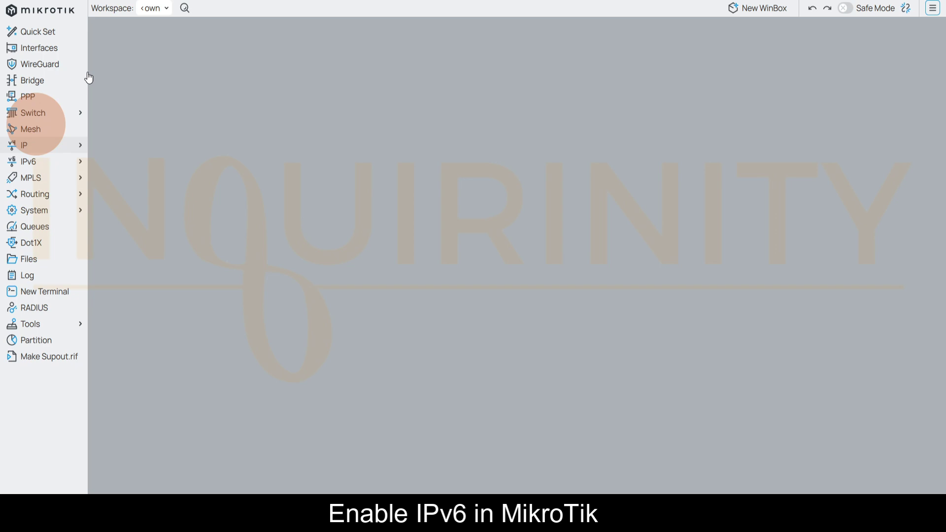
click(29, 162)
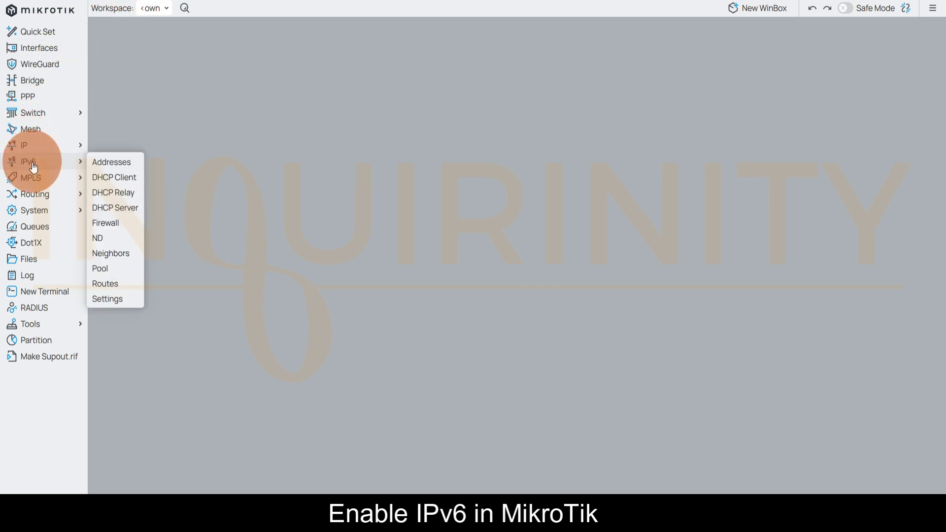
click(101, 162)
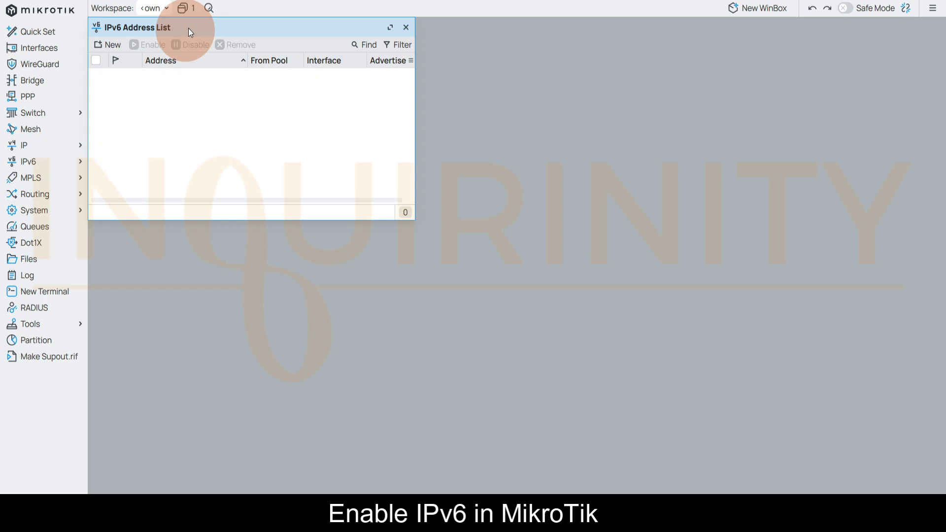
drag(190, 29, 385, 124)
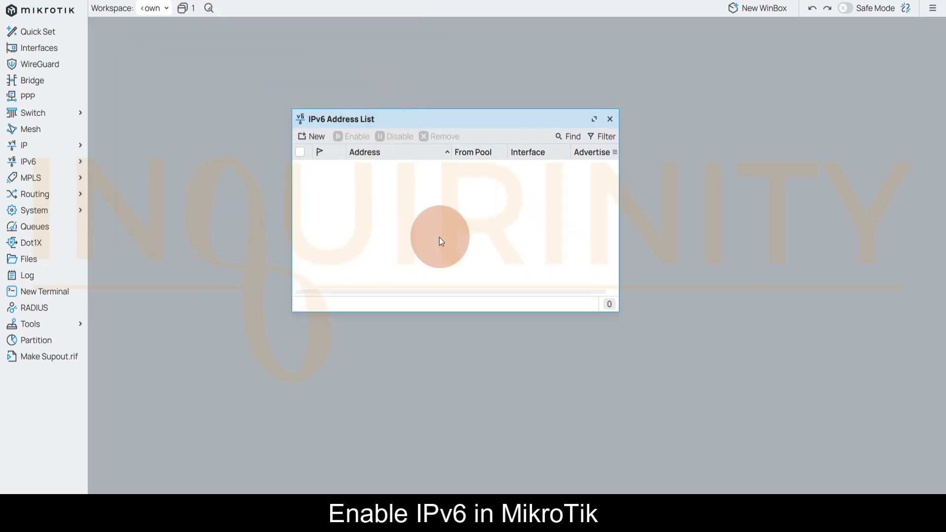
key(Escape)
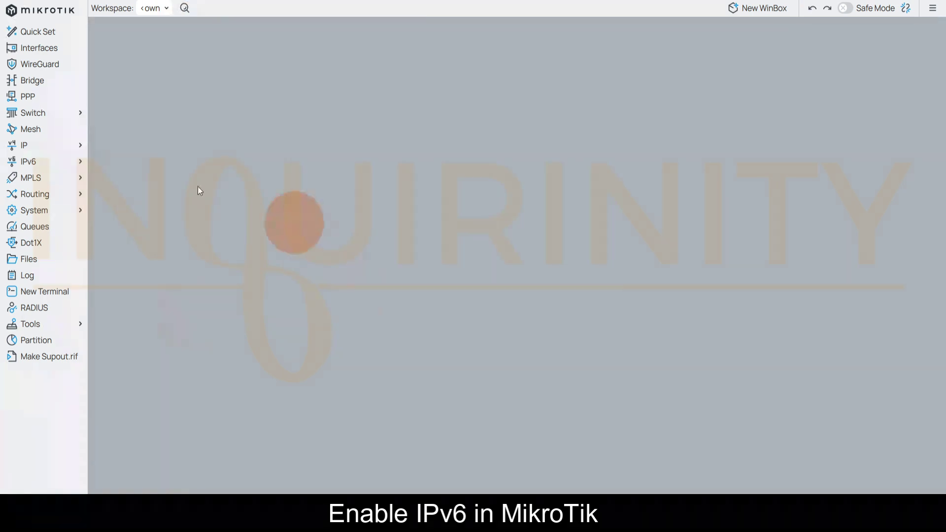
click(32, 167)
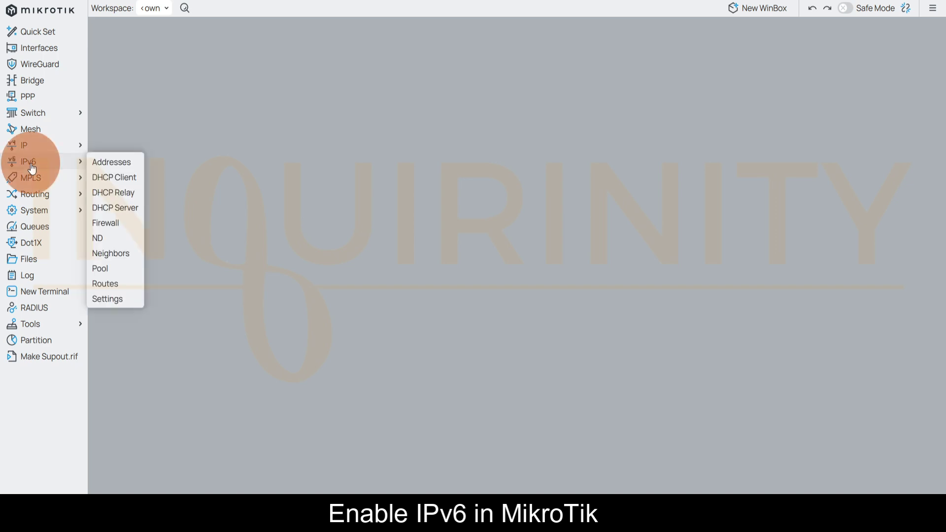
click(119, 168)
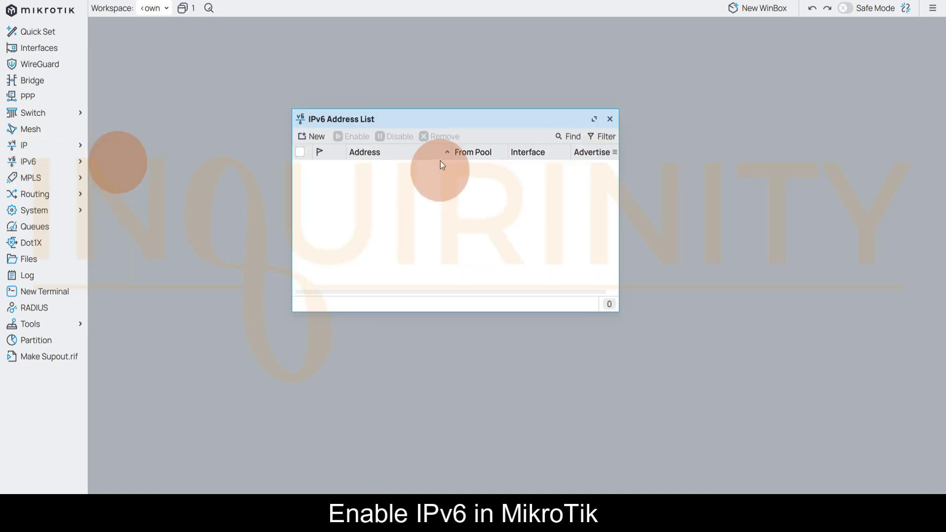
click(610, 119)
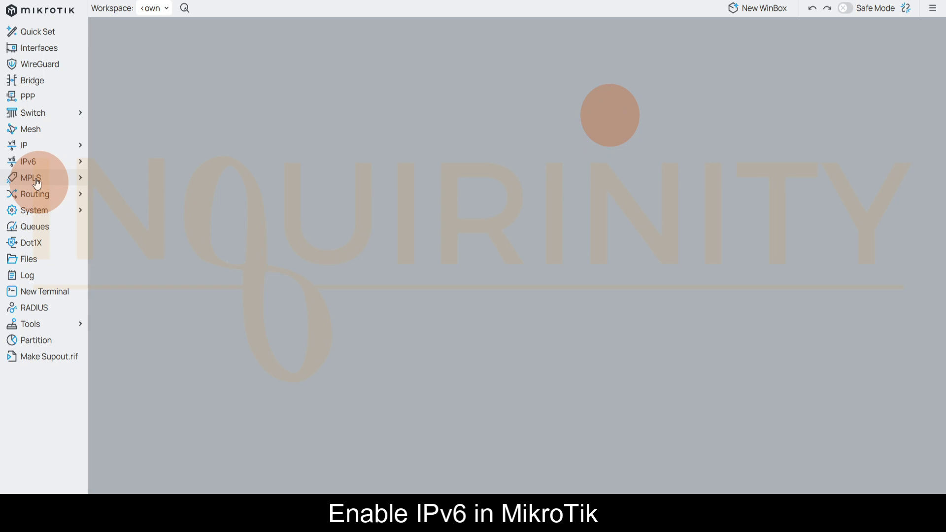
Uncheck Disable IPv6 in IPv6 > Settings and save with OK
click(29, 161)
click(105, 299)
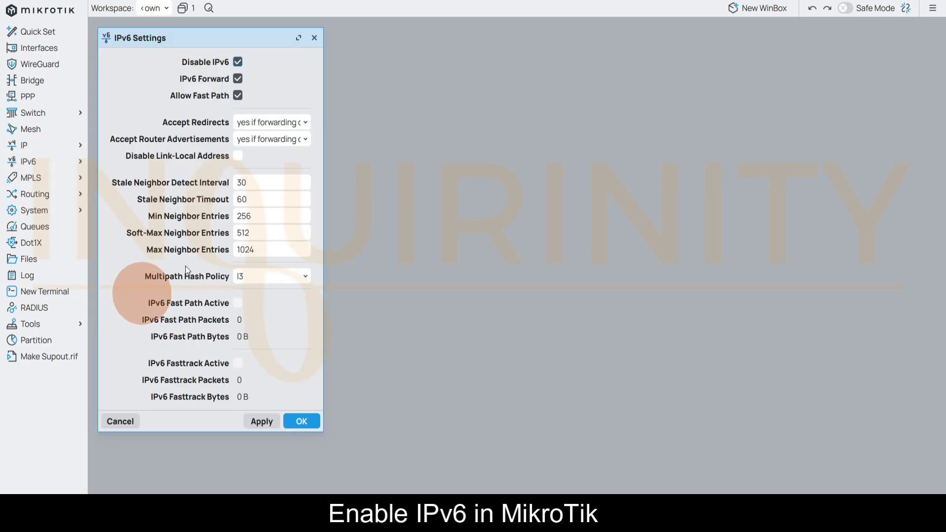
click(240, 65)
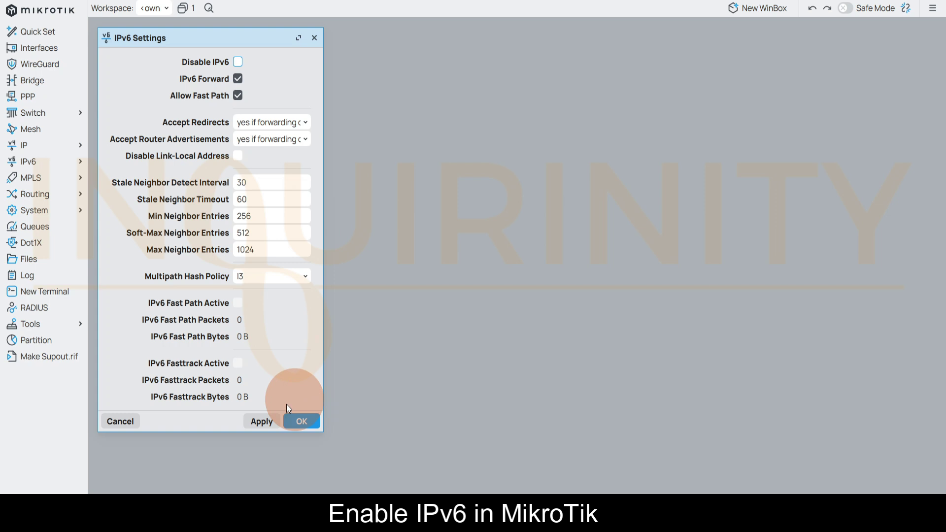
click(300, 423)
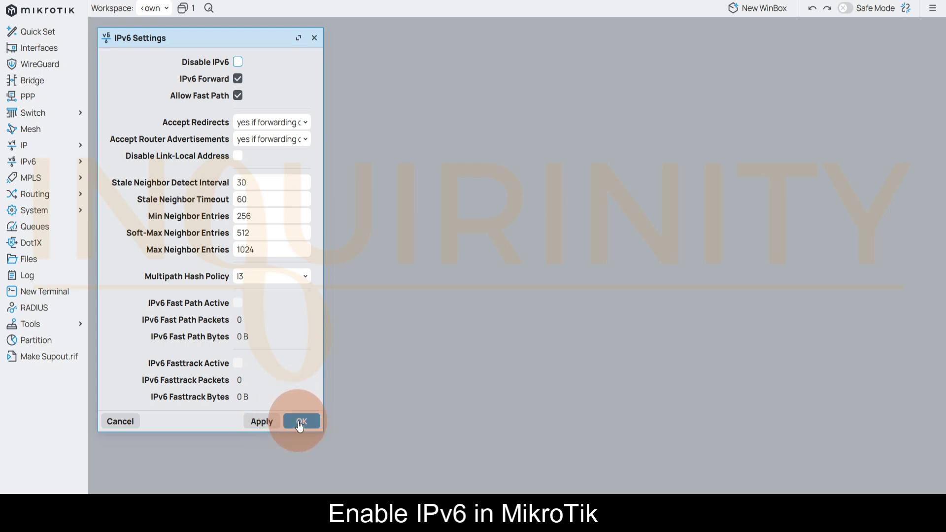
click(299, 422)
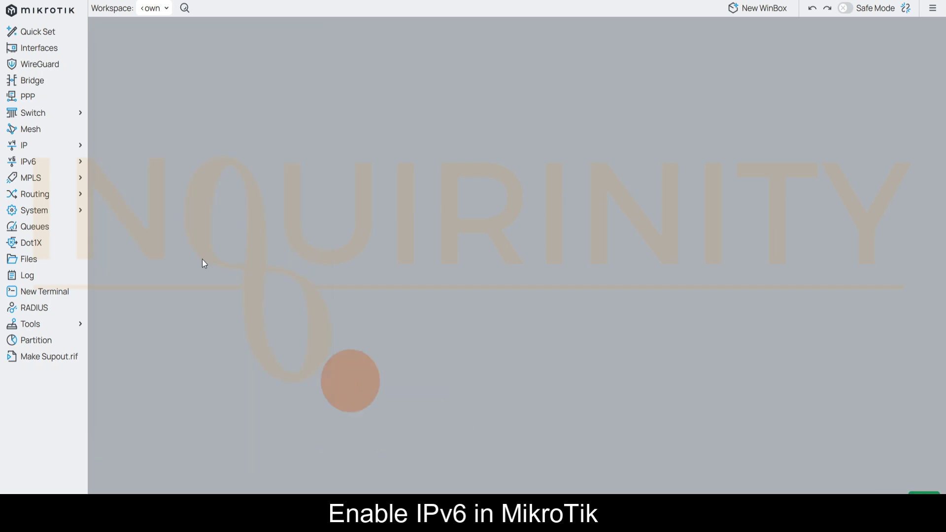
Show IPv6 > Addresses with a wider Address column and select fe80::a55:31ff:fe8f:20a/64 on bridge
click(50, 163)
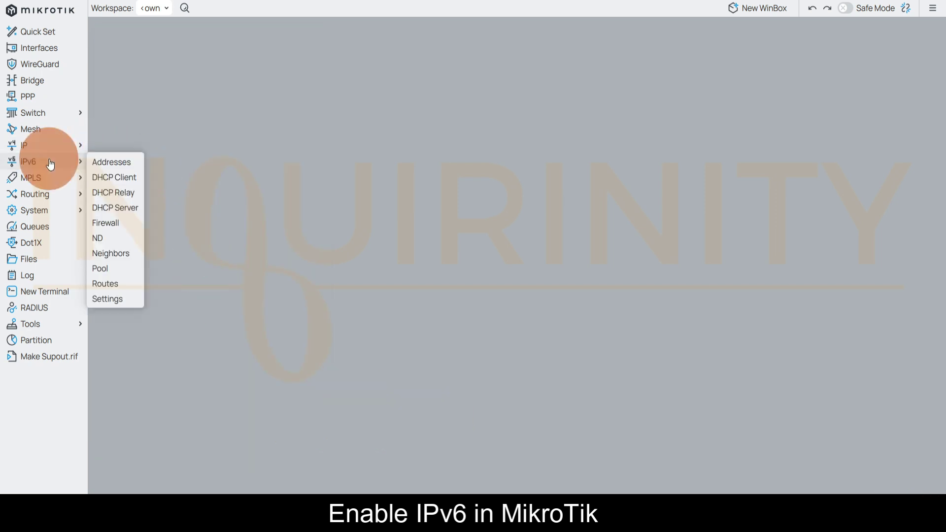
click(93, 161)
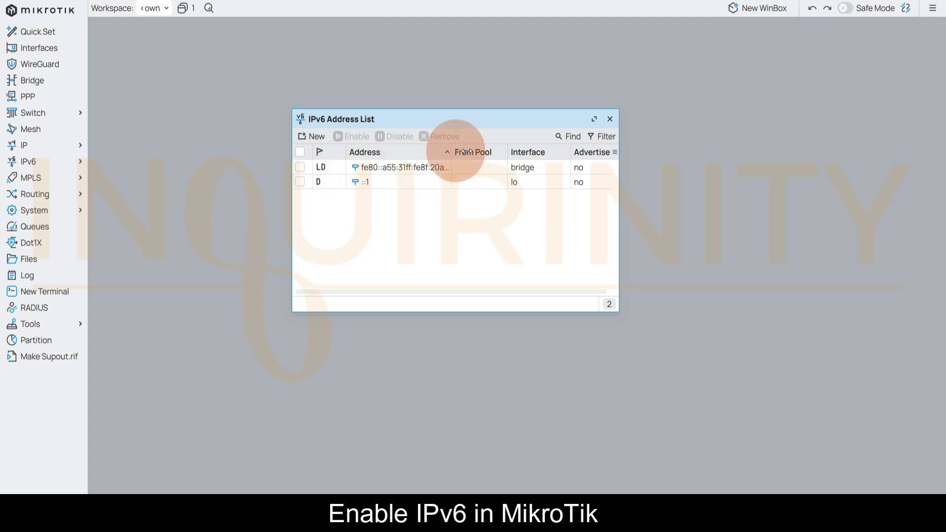
drag(452, 151, 493, 152)
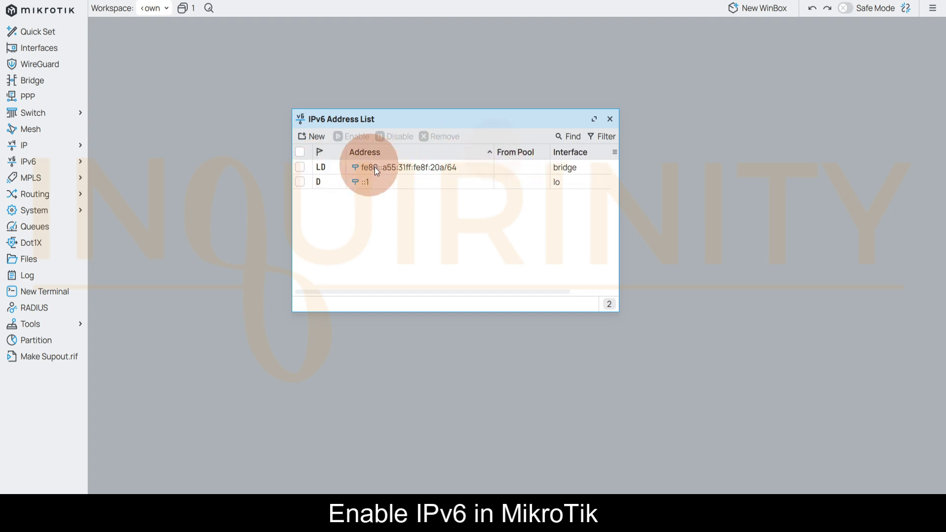
click(419, 167)
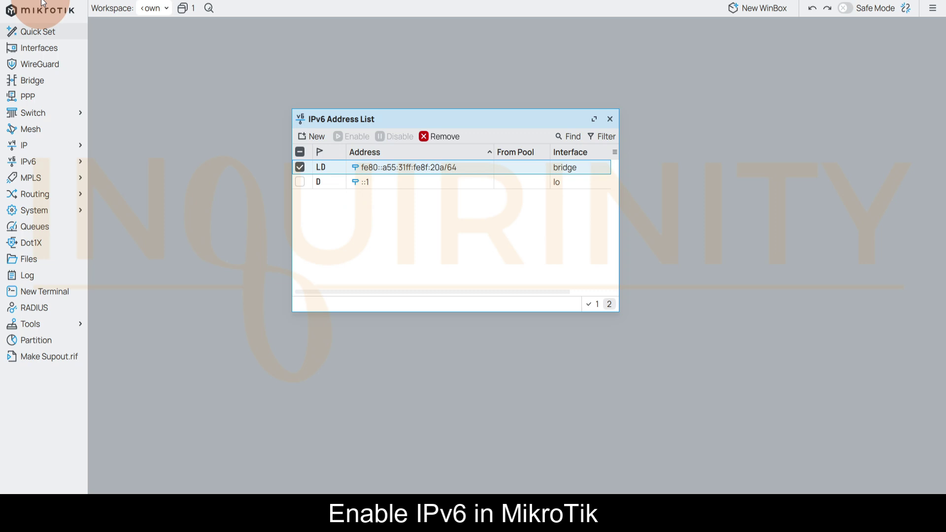
Copy fe80::a55:31ff:fe8f:20a/64 from a copied address entry's Address field to the clipboard
double_click(393, 168)
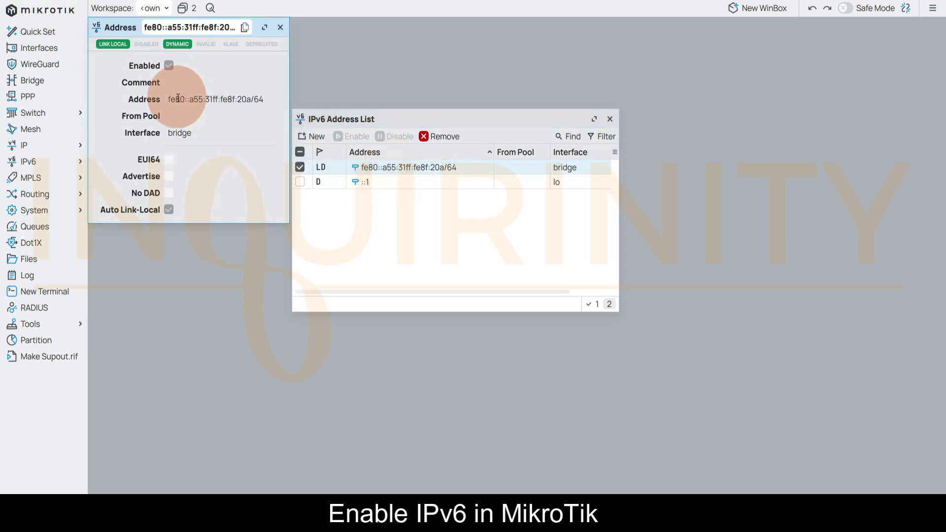
click(245, 27)
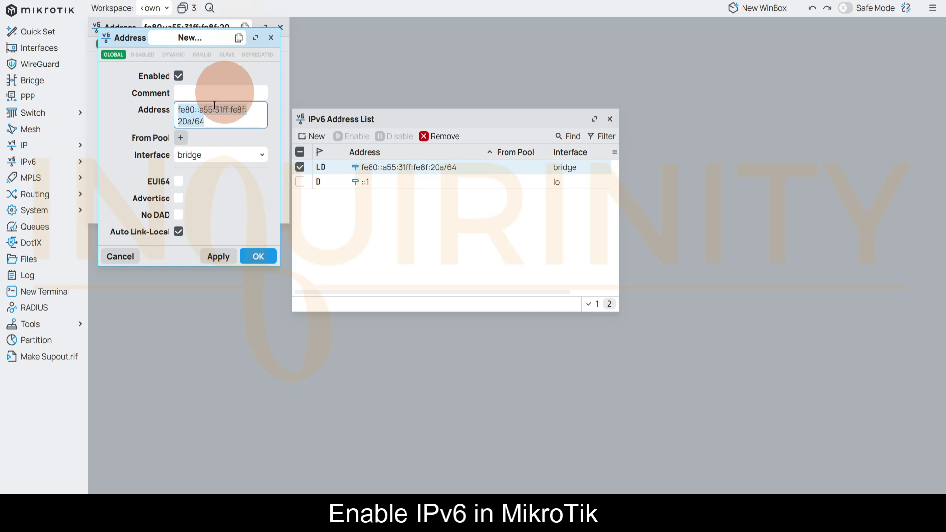
click(192, 122)
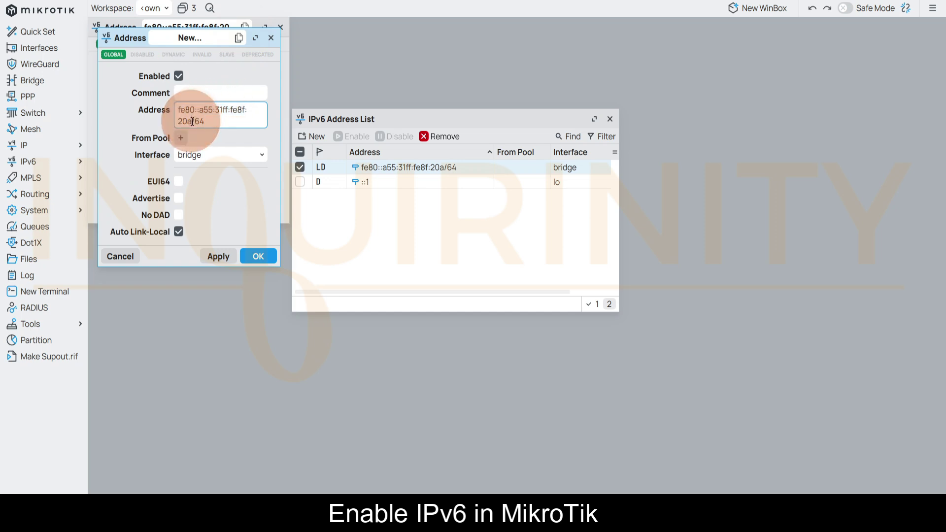
right_click(181, 113)
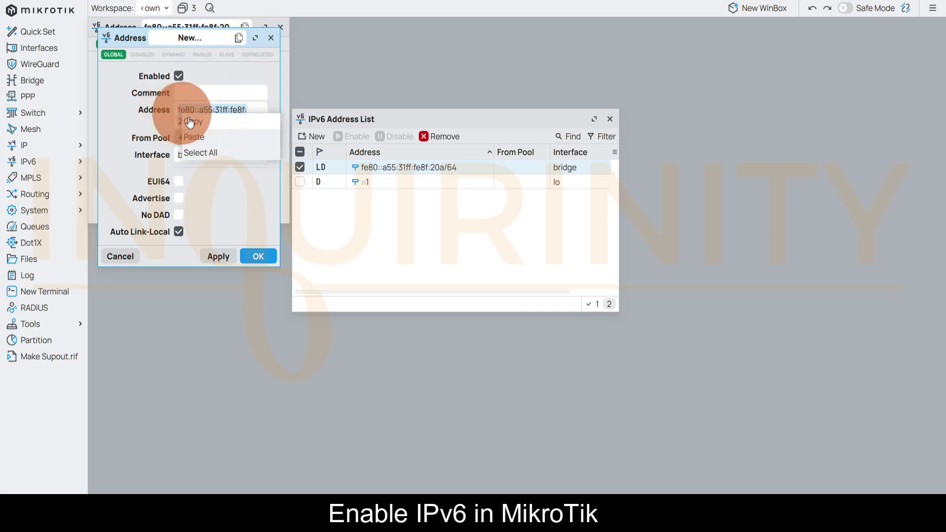
click(190, 123)
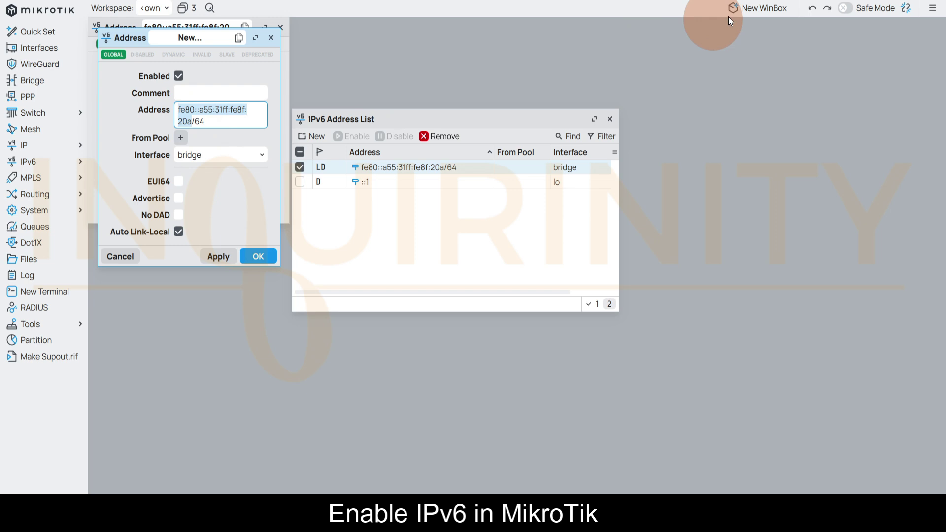
Open a new WinBox session and connect to [fe80::a55:31ff:fe8f:20a] with the router password
click(759, 11)
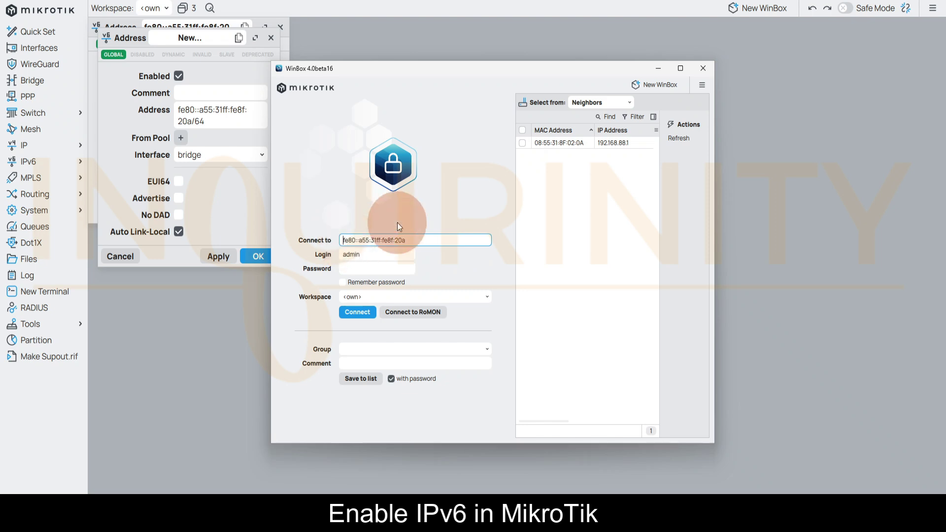
click(379, 270)
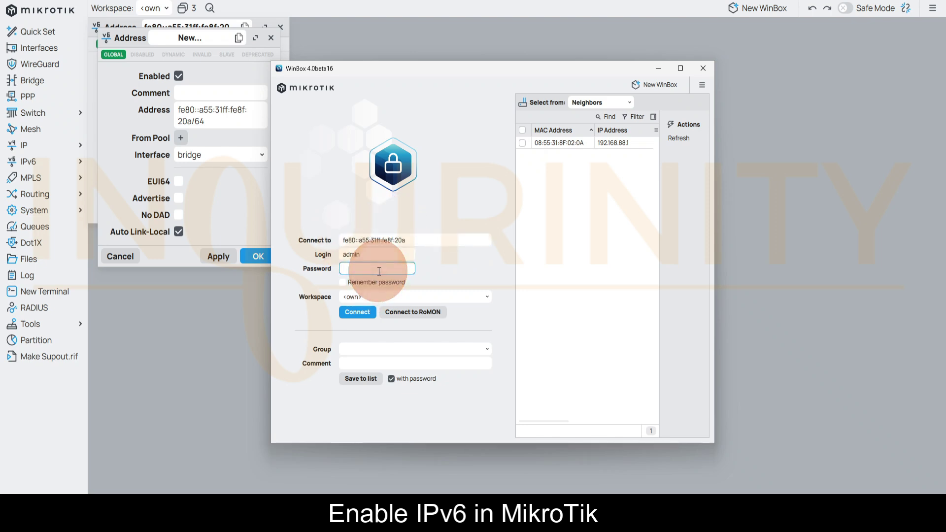
click(355, 312)
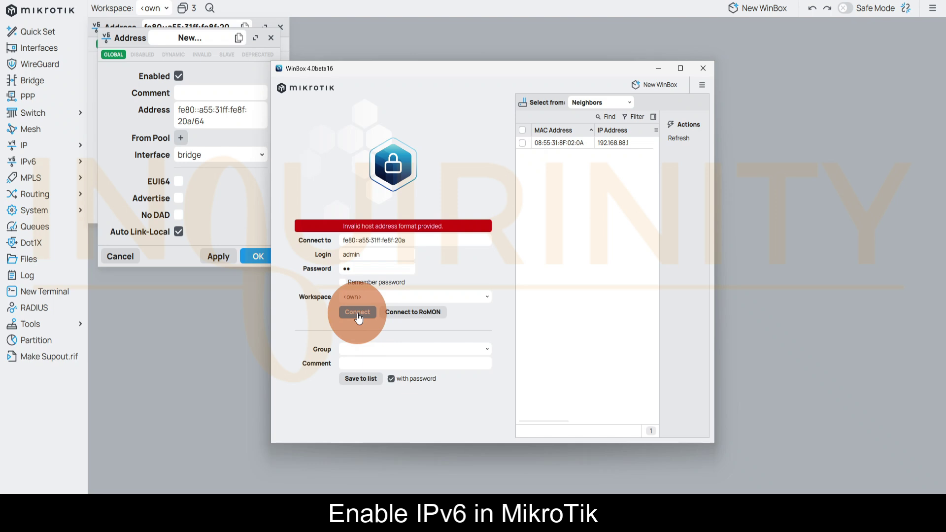
click(419, 240)
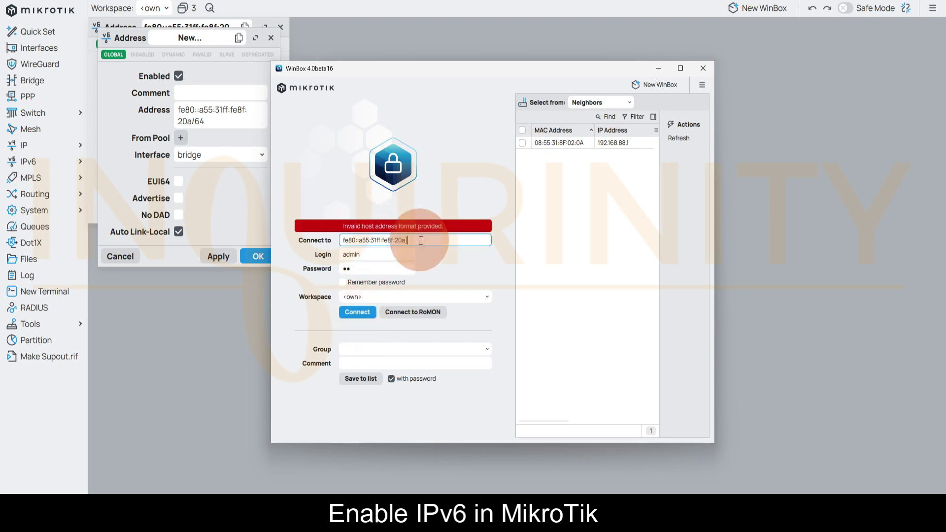
key(Home)
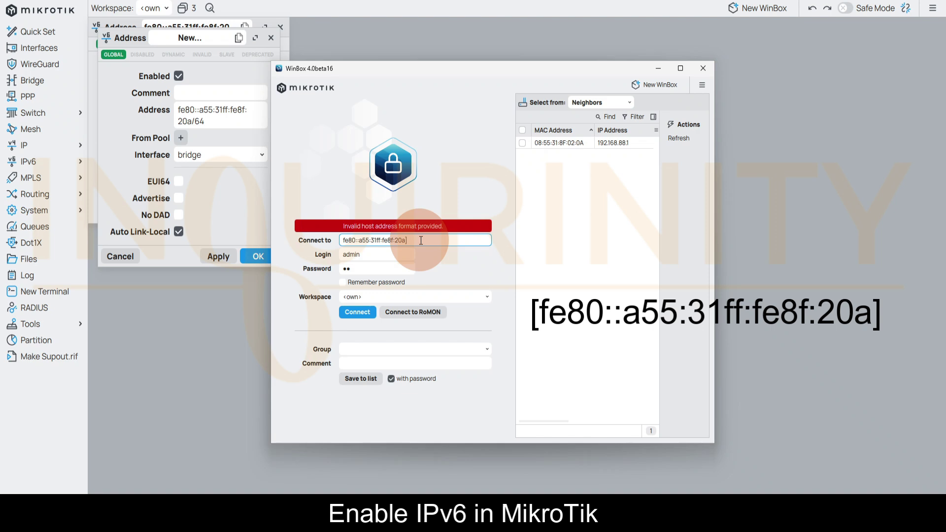
text([)
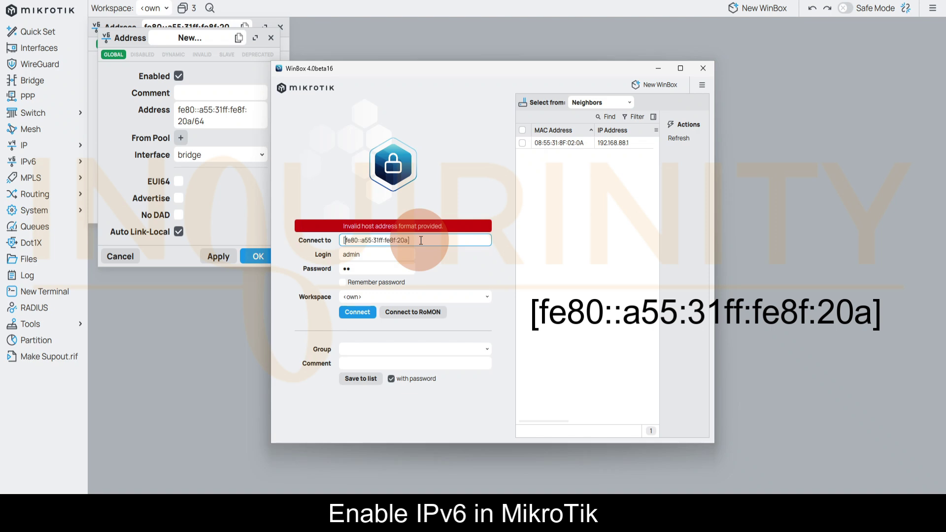
click(362, 318)
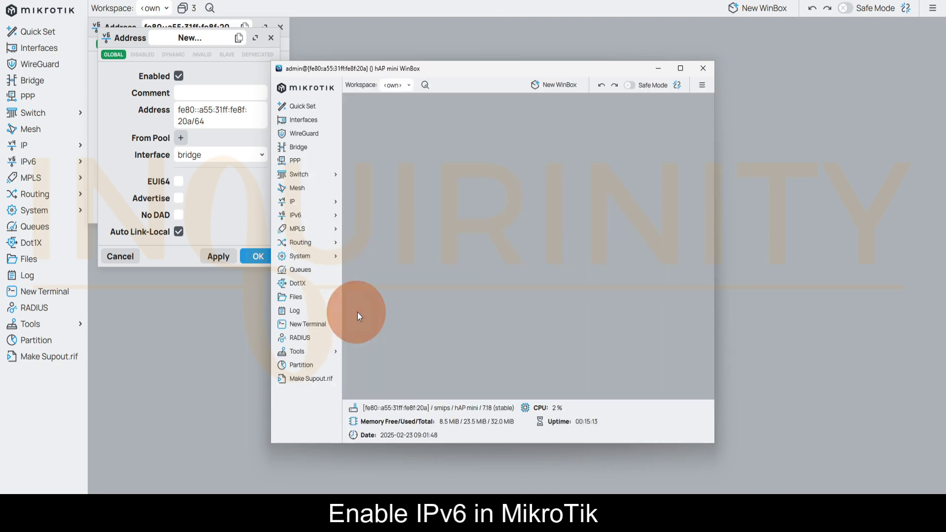